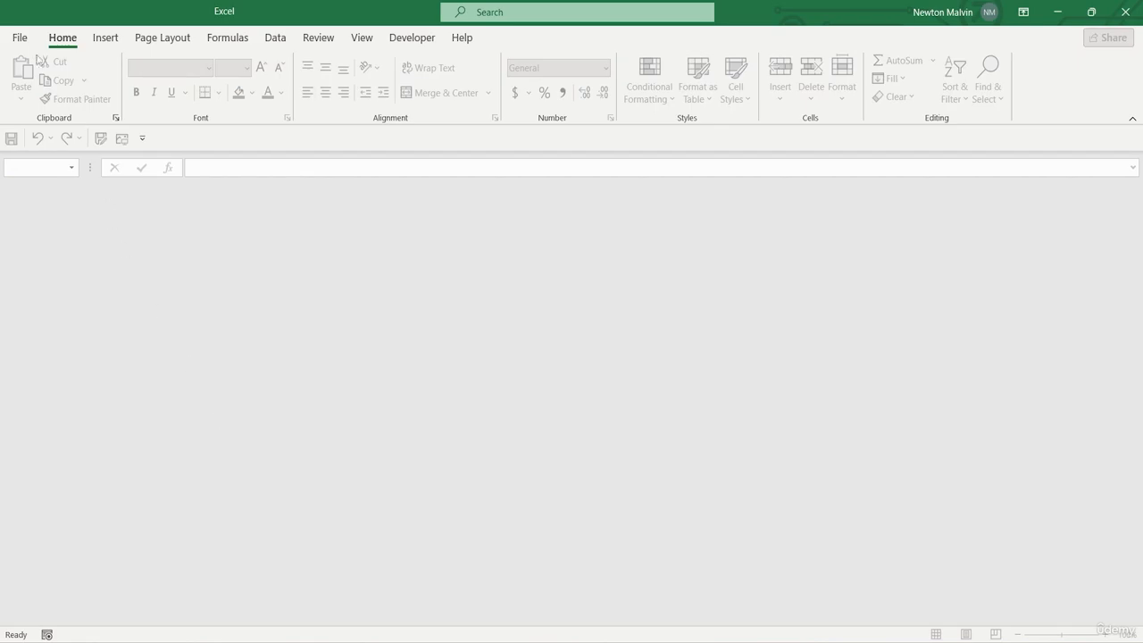
Create a blank workbook from the new-file templates and close it again
click(20, 39)
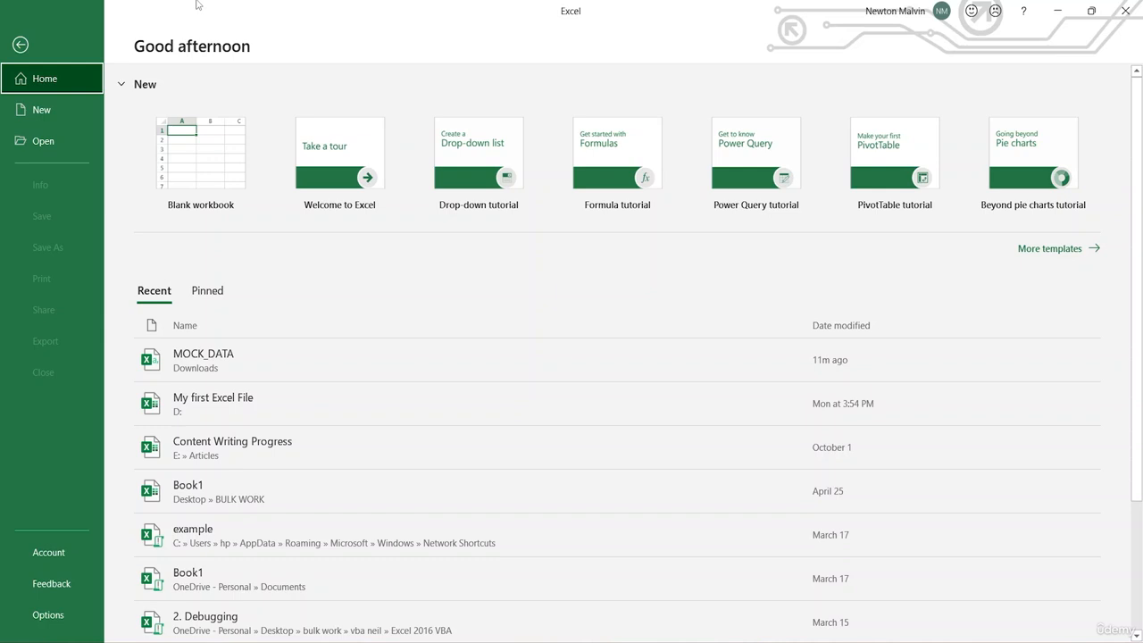
key(Down)
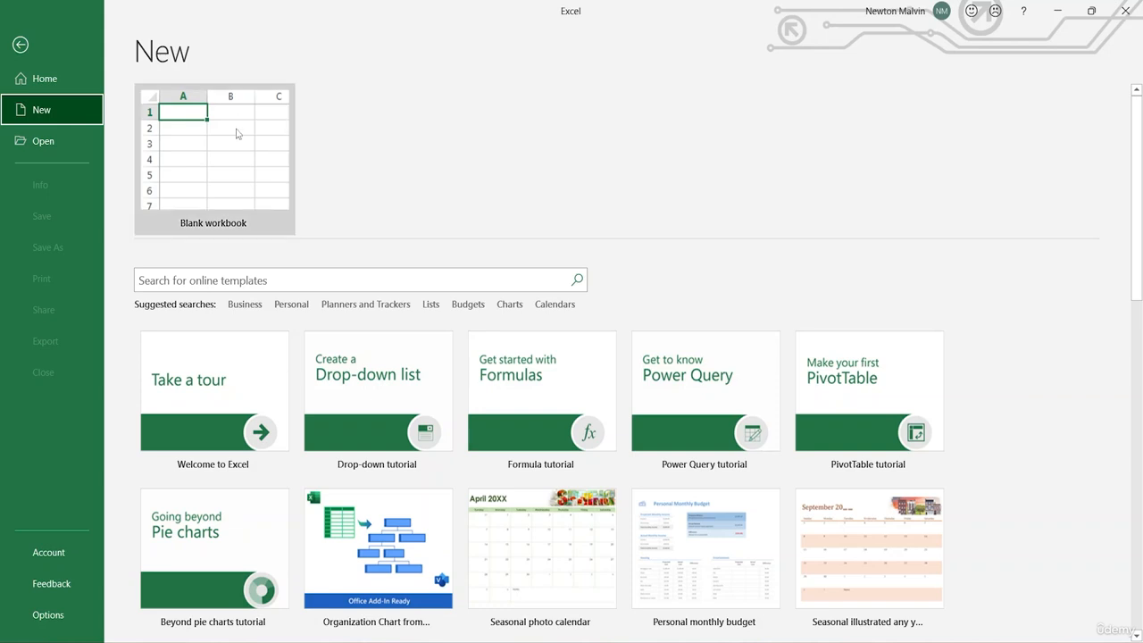
click(237, 133)
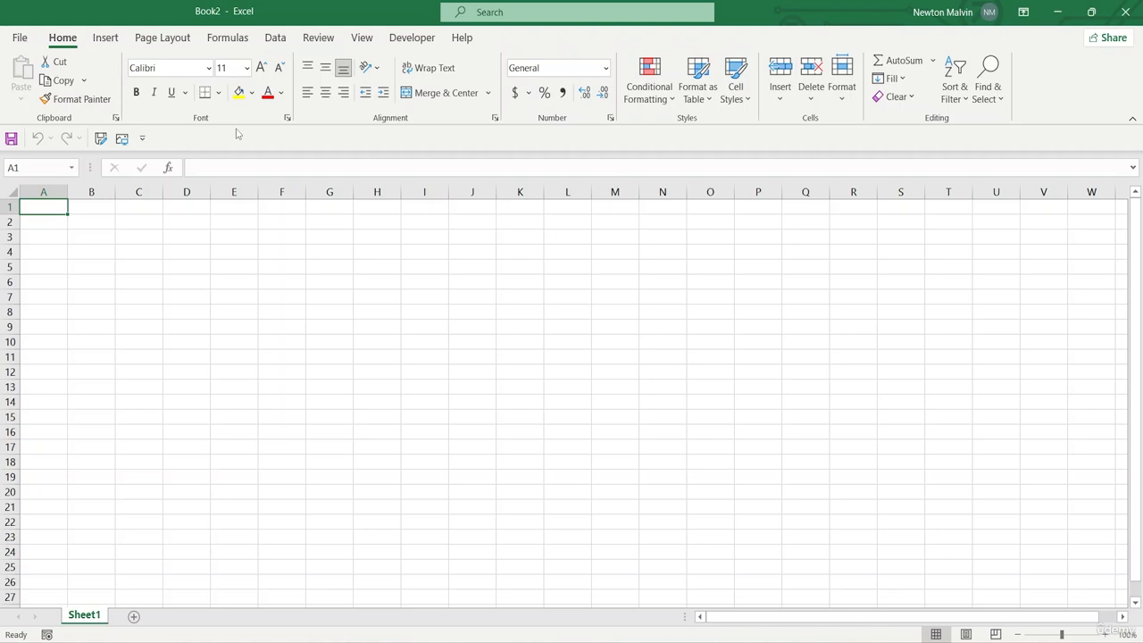
key(ctrl+w)
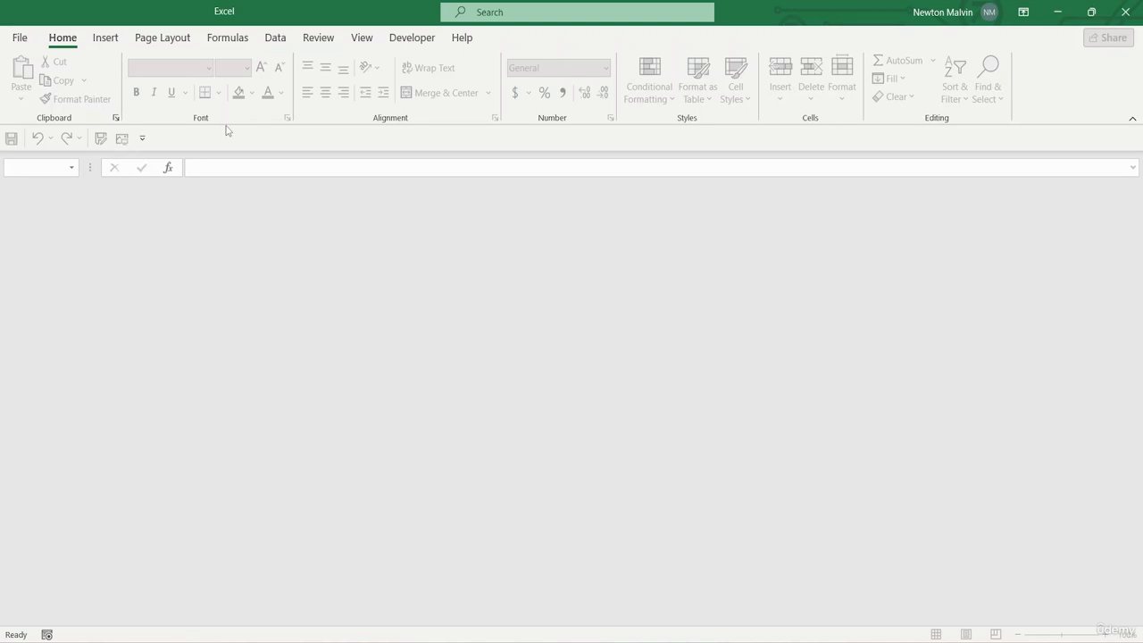
Create a new blank workbook
key(ctrl+n)
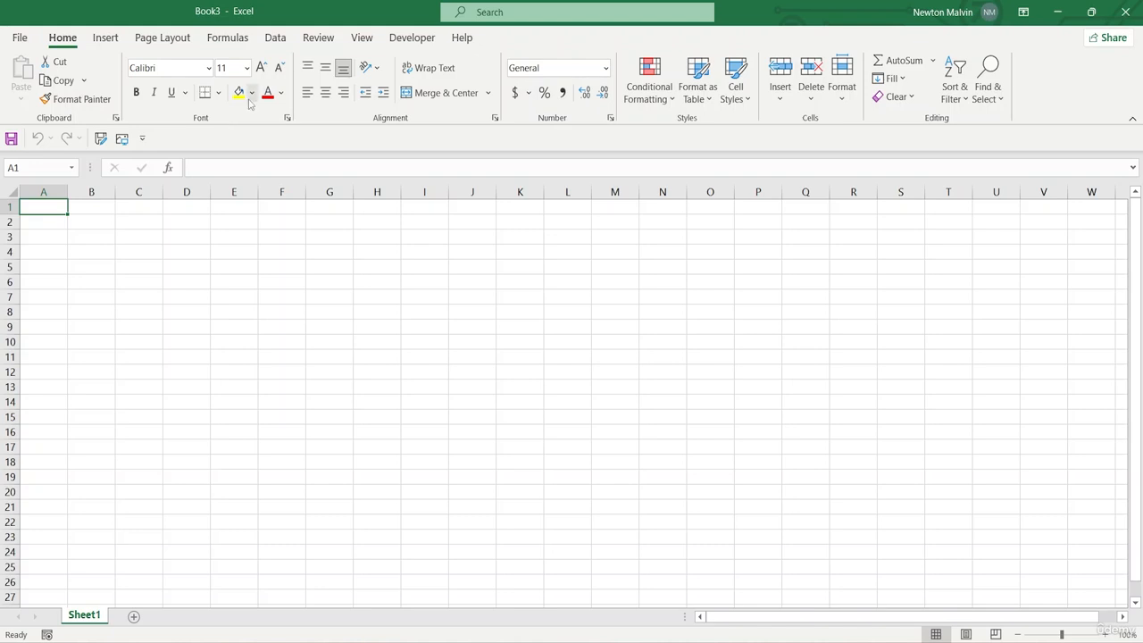
click(379, 373)
click(386, 298)
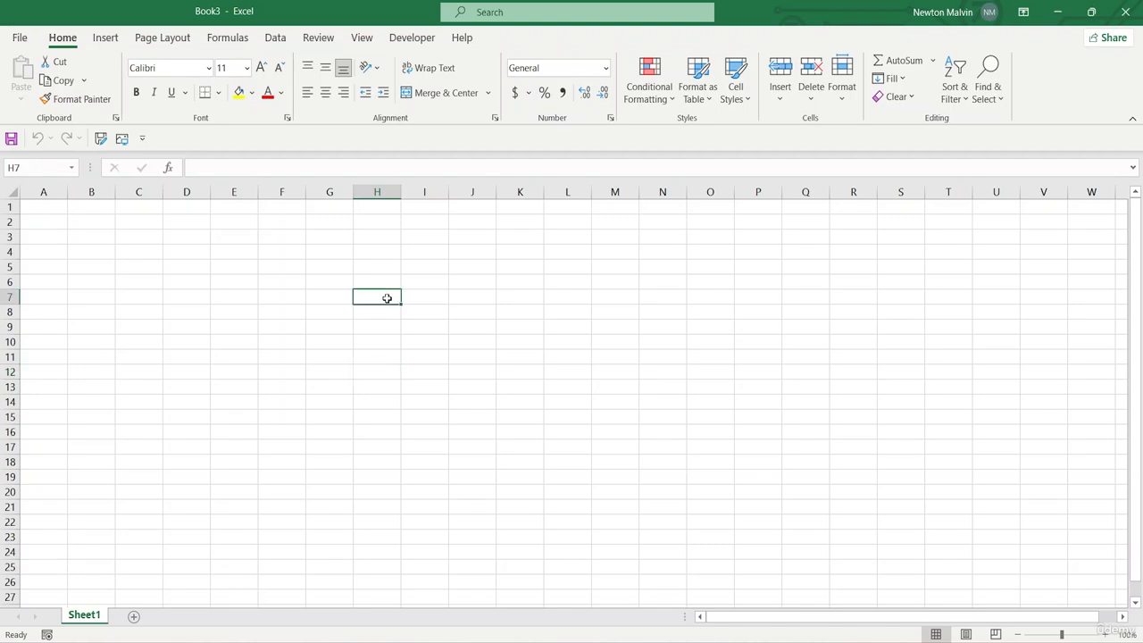
click(249, 352)
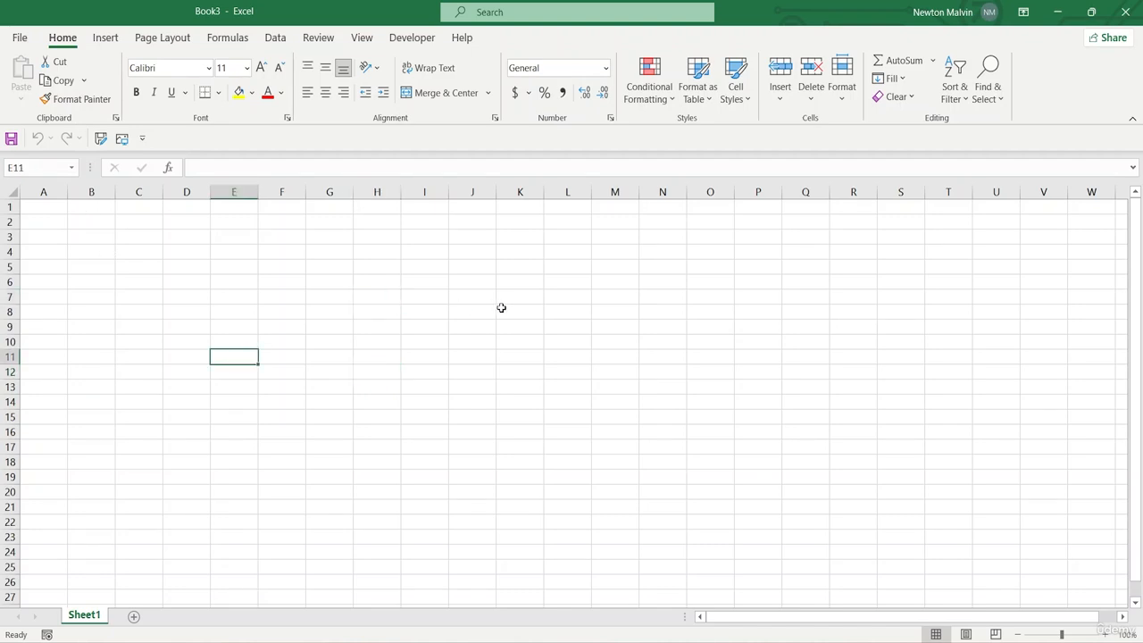
click(501, 308)
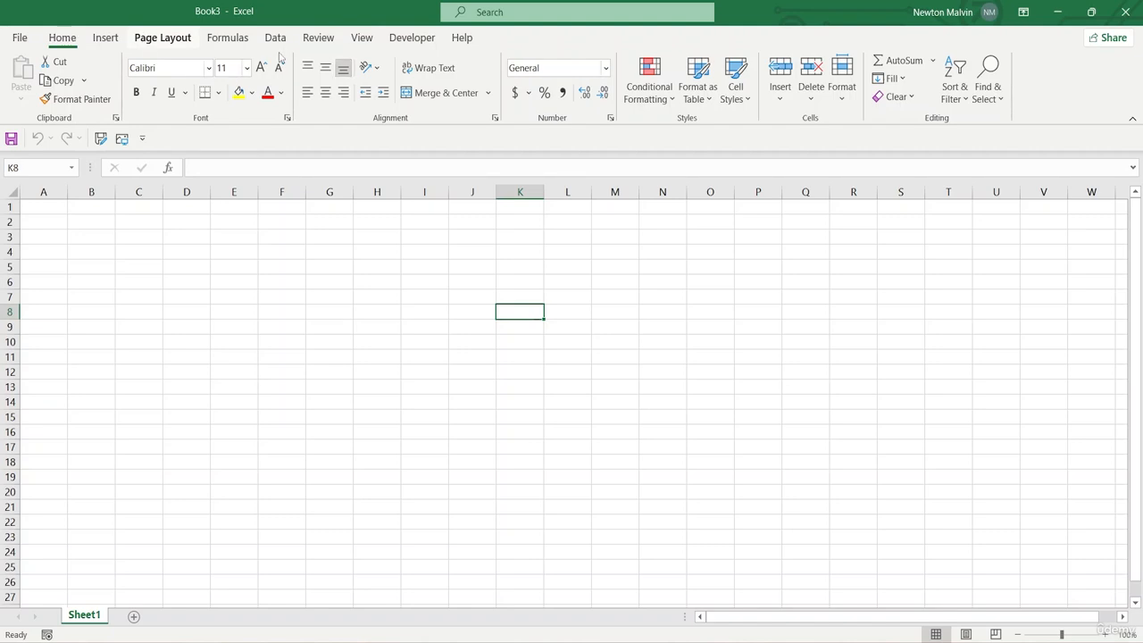
click(162, 38)
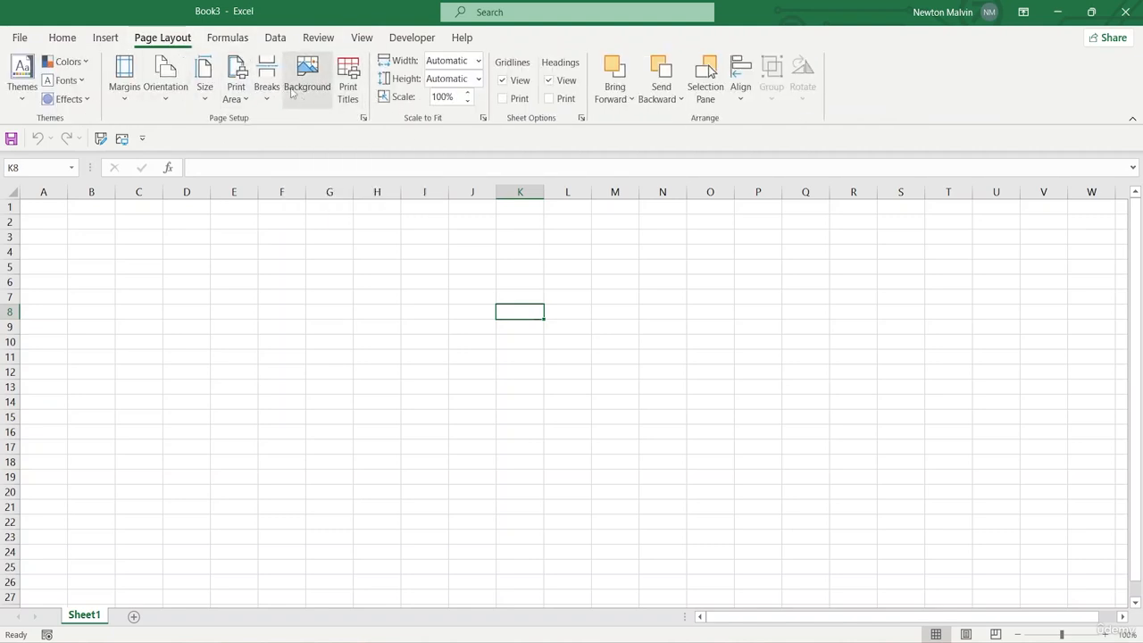
click(61, 38)
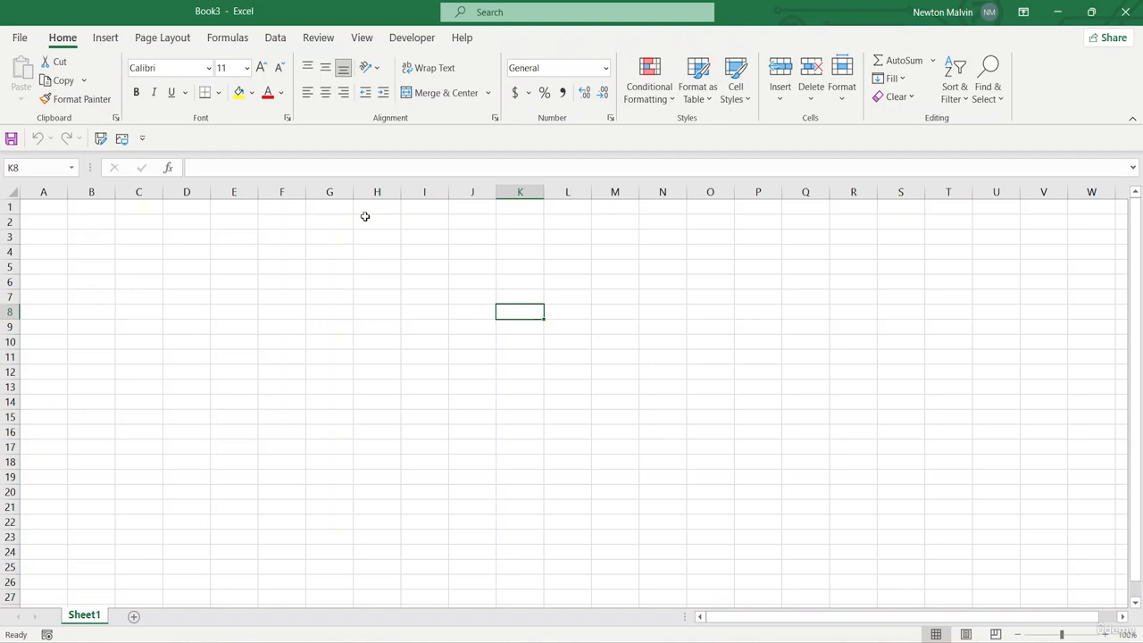
Enter 1000 in cell H7 of the empty sheet
click(370, 299)
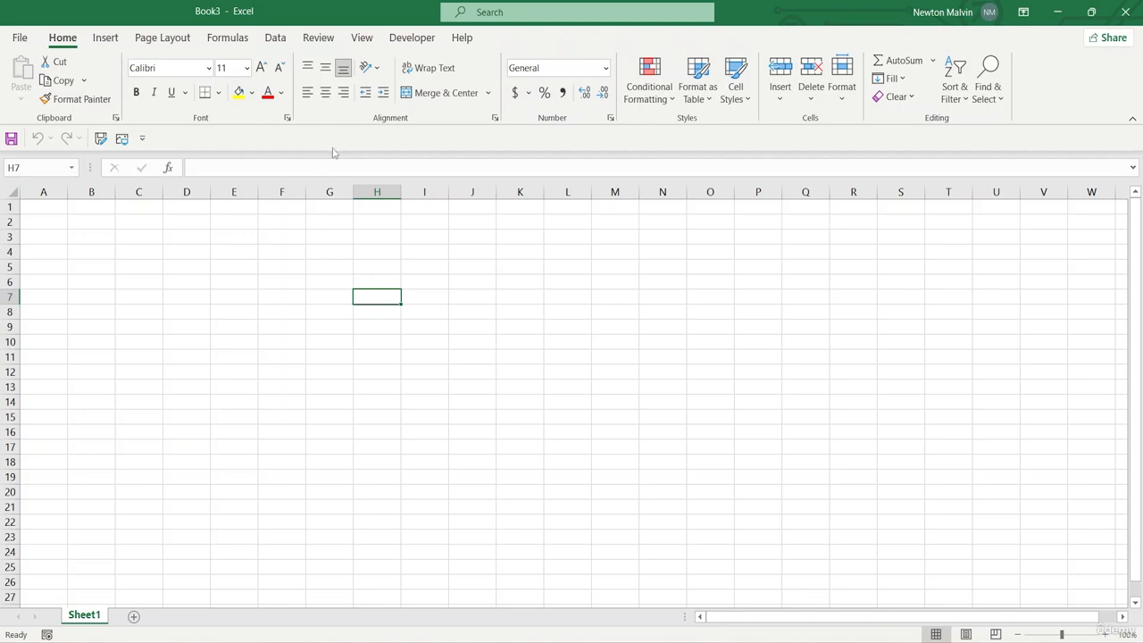
text(10)
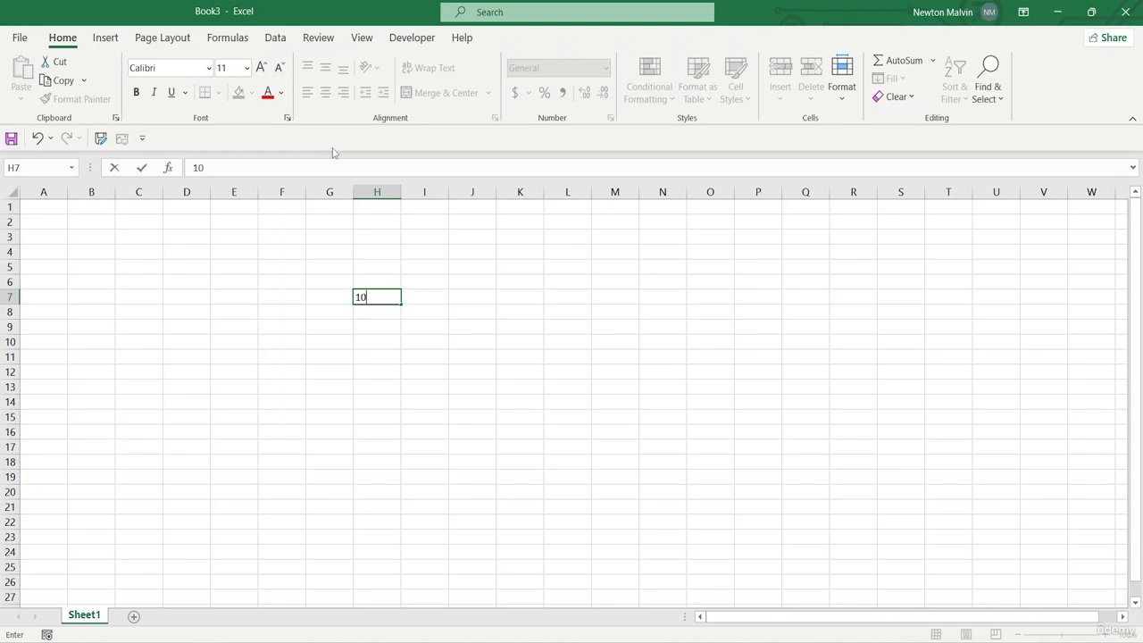
text(00)
click(444, 294)
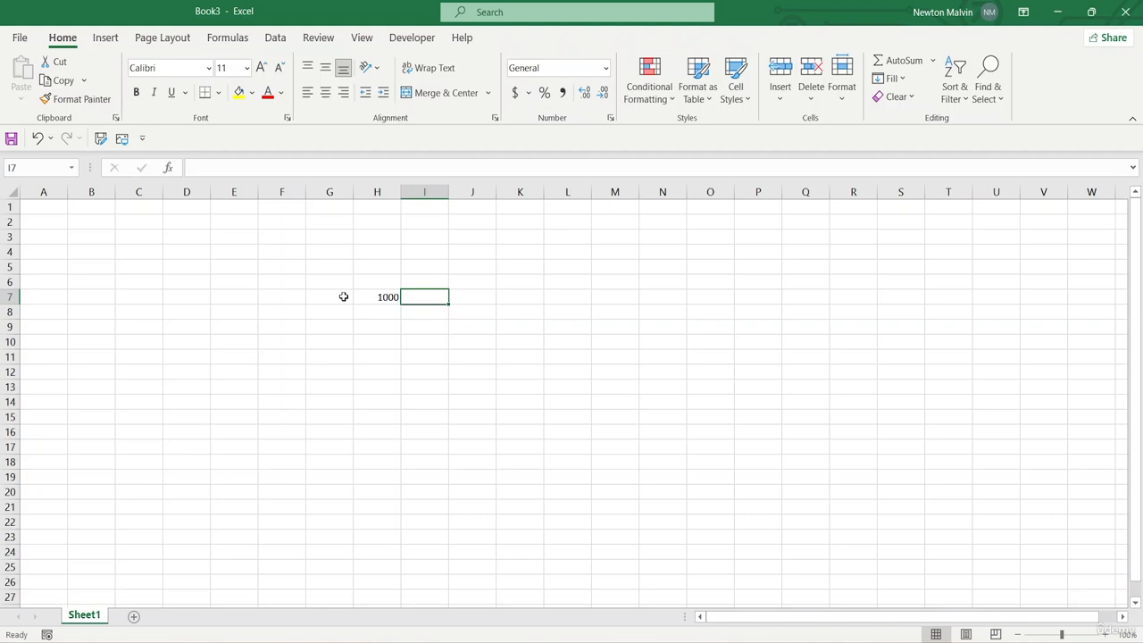
Try bold, italic and underline formatting on the number in H7, and revert it to plain text
click(376, 299)
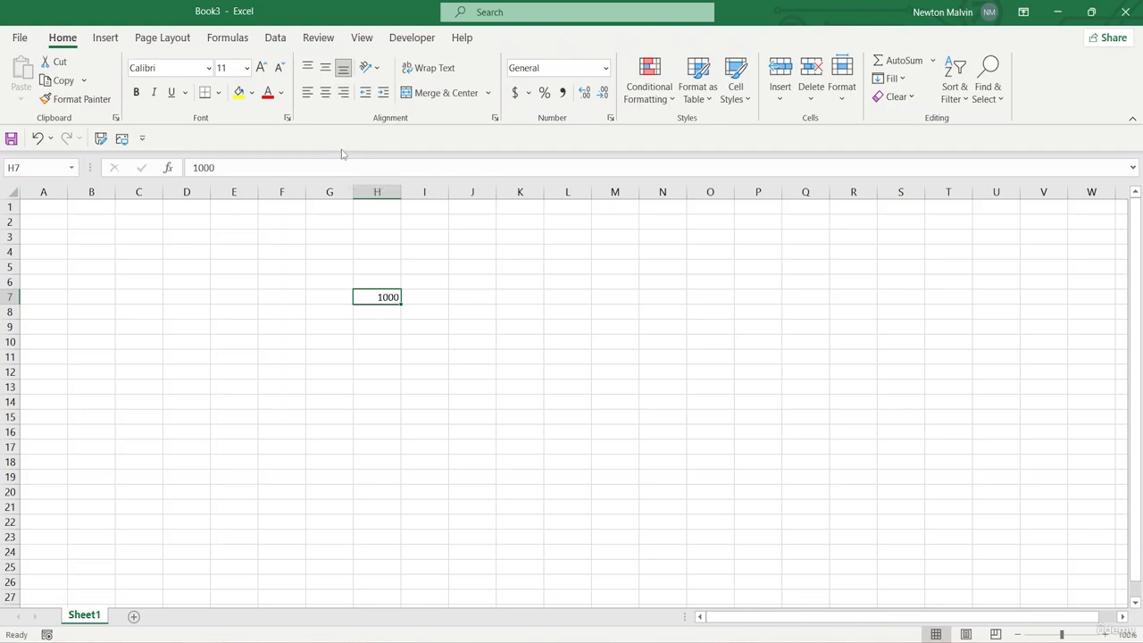
key(ctrl+b)
key(ctrl+i)
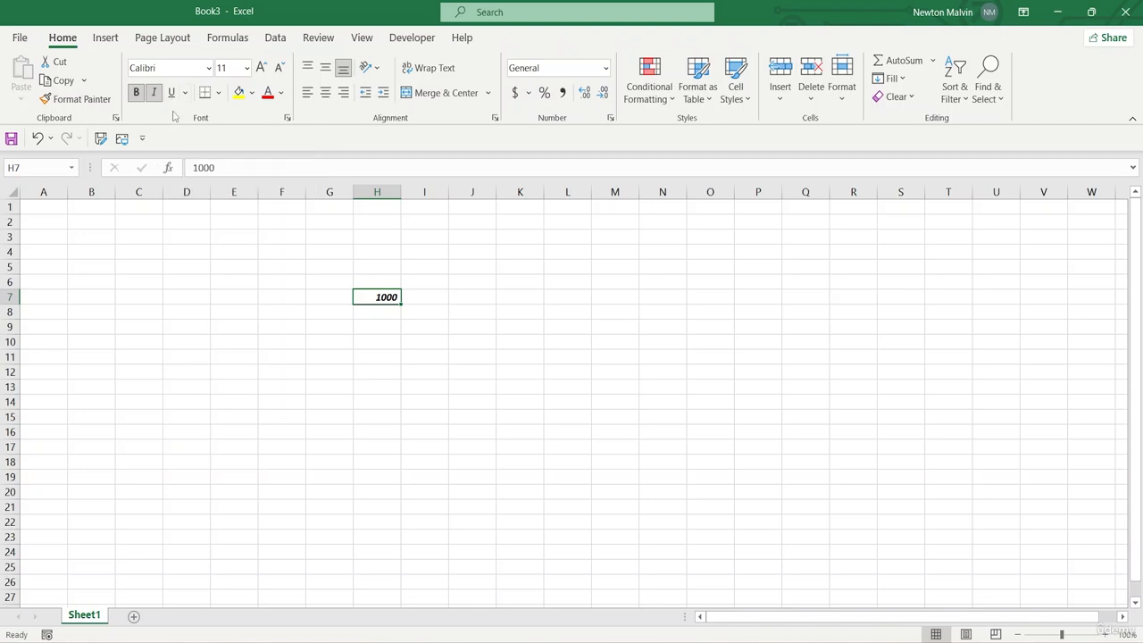
key(ctrl+u)
key(ctrl+z)
key(ctrl+z)
key(ctrl+b)
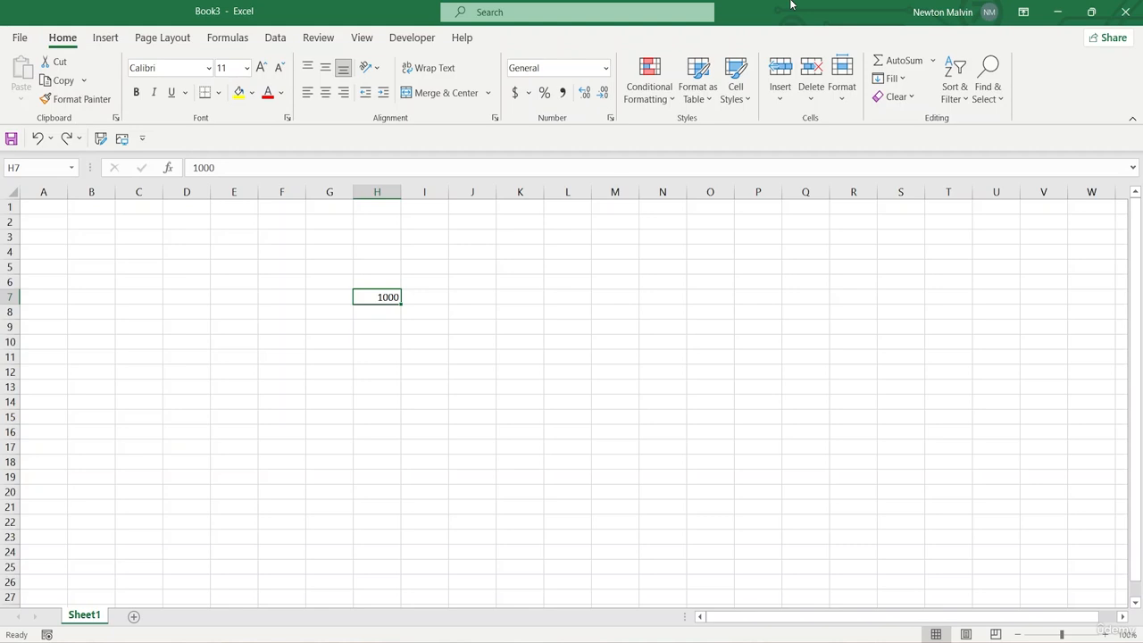
Cut the value from cell H7 and paste it into cell M5
click(423, 296)
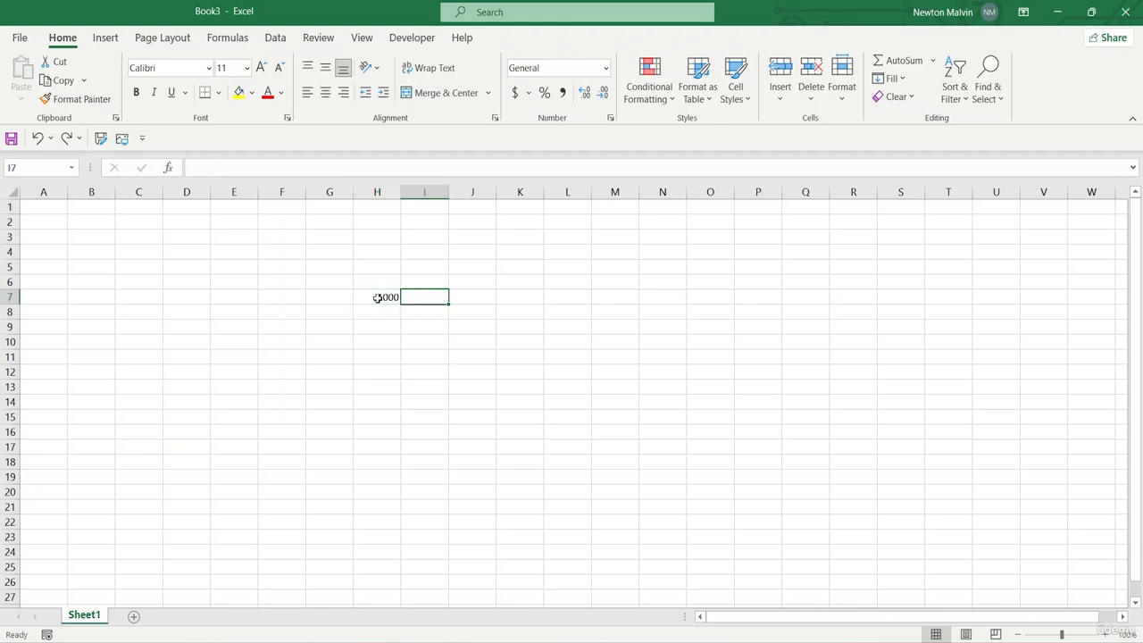
click(377, 297)
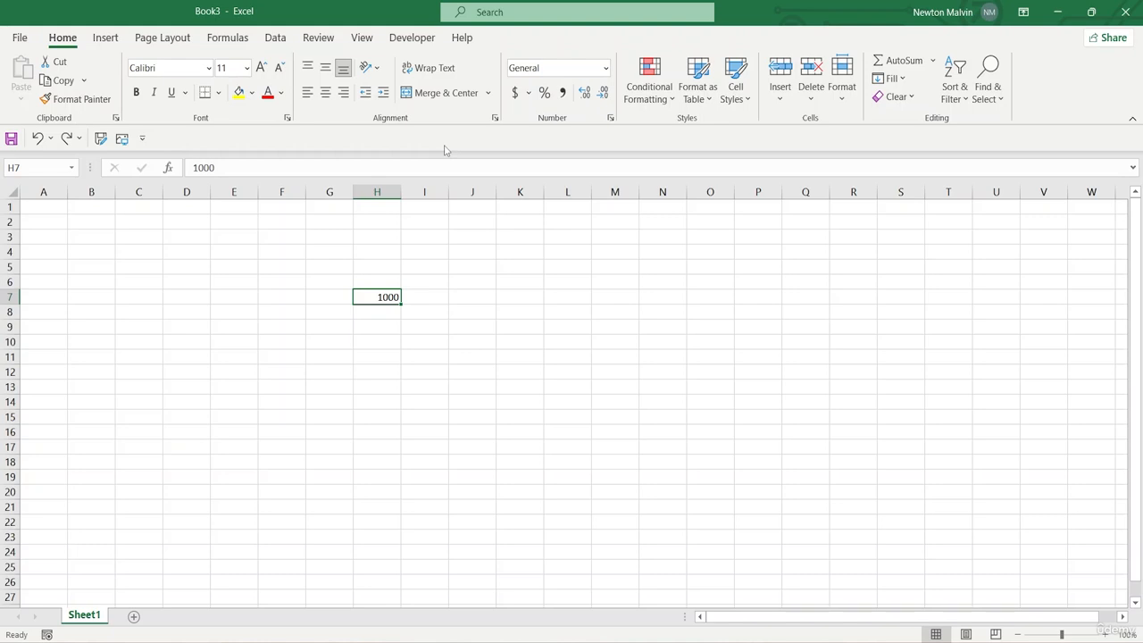
key(ctrl+x)
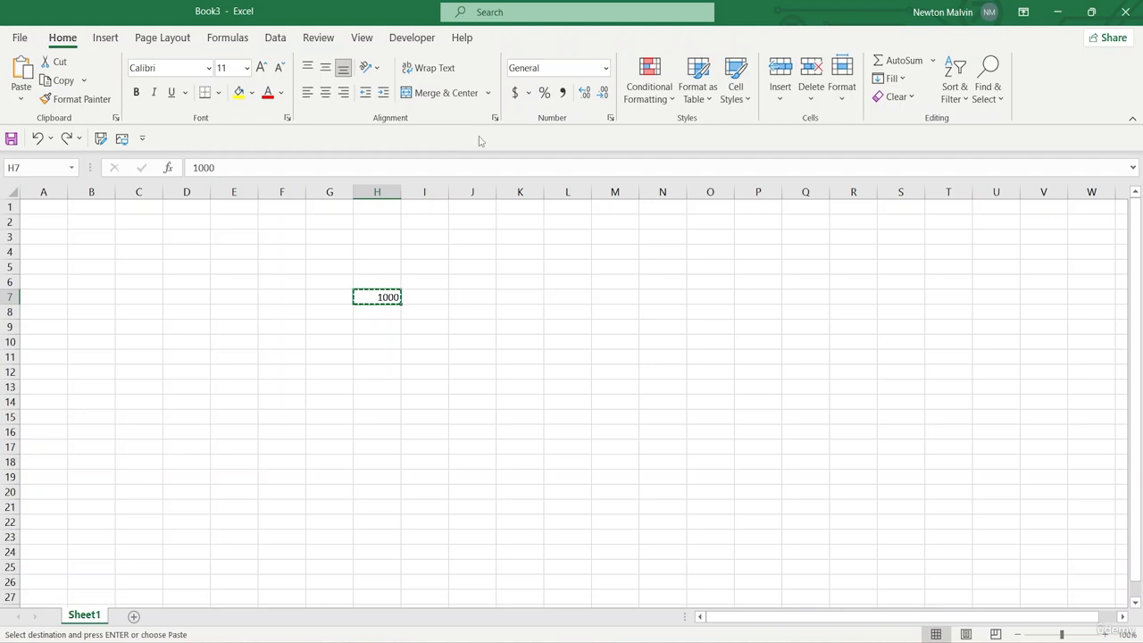
click(623, 274)
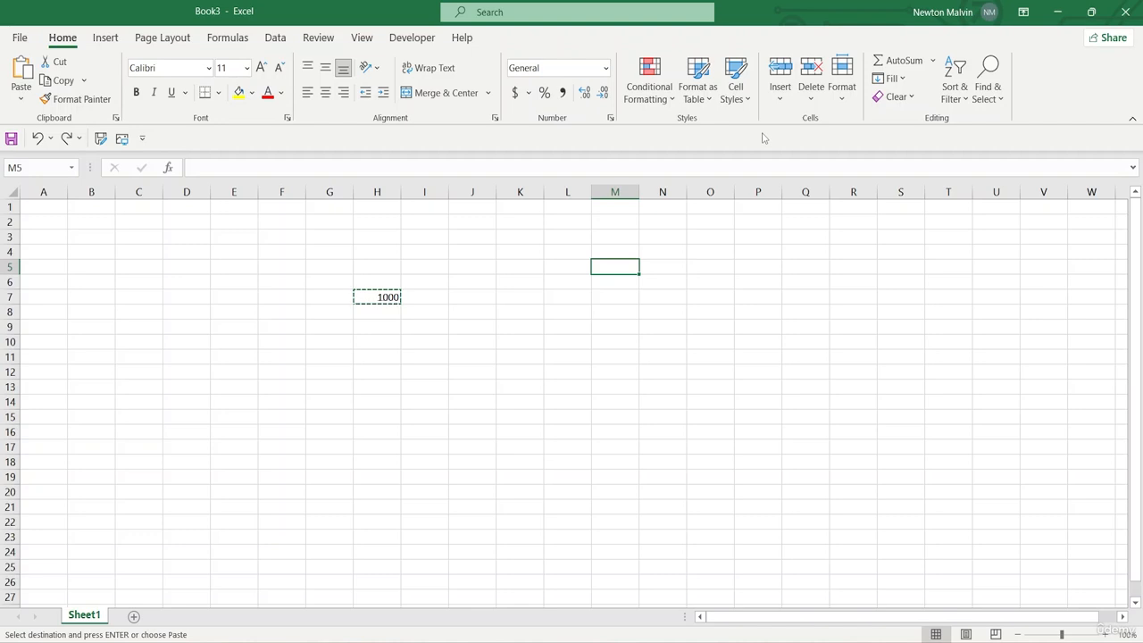
key(ctrl+v)
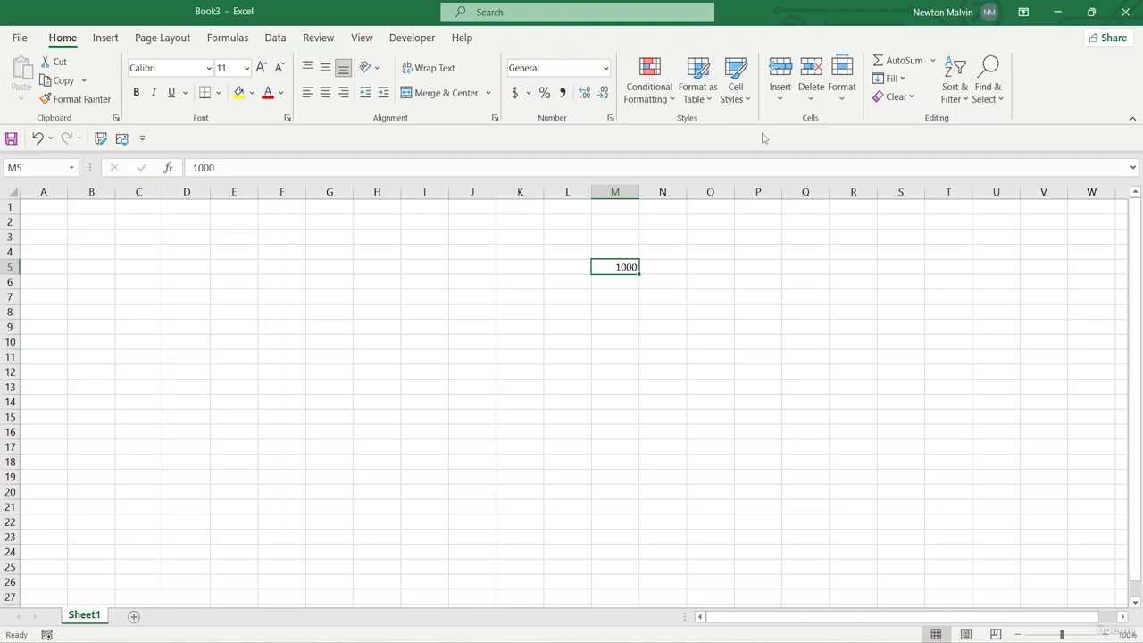
Display the list of clipboard items and move the value from M5 to cell L13
key(ctrl+c)
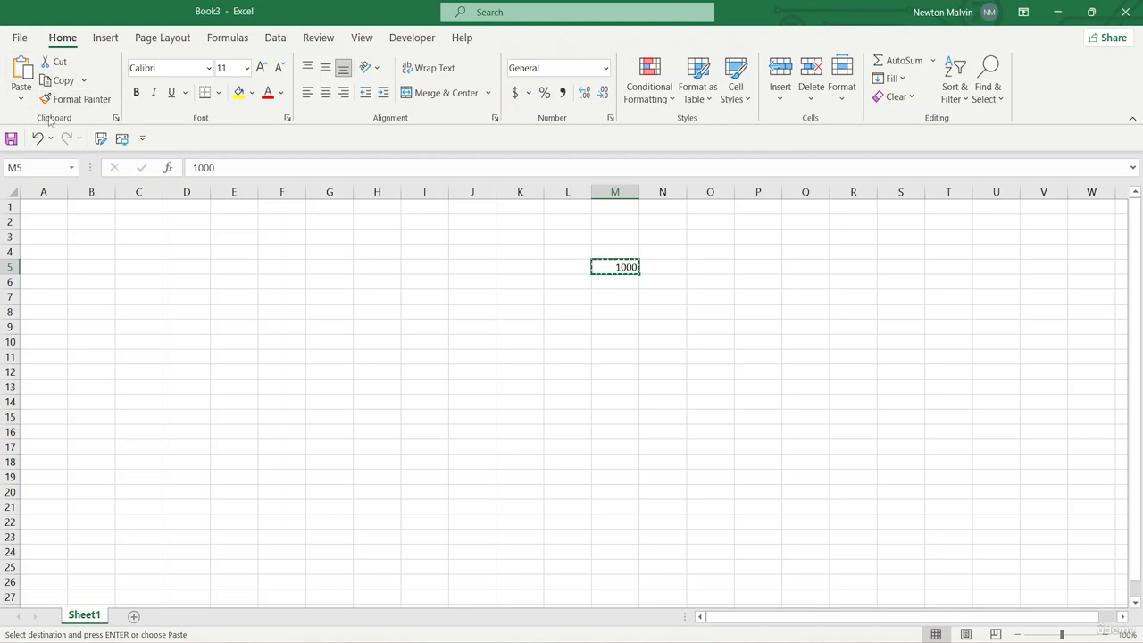
click(116, 120)
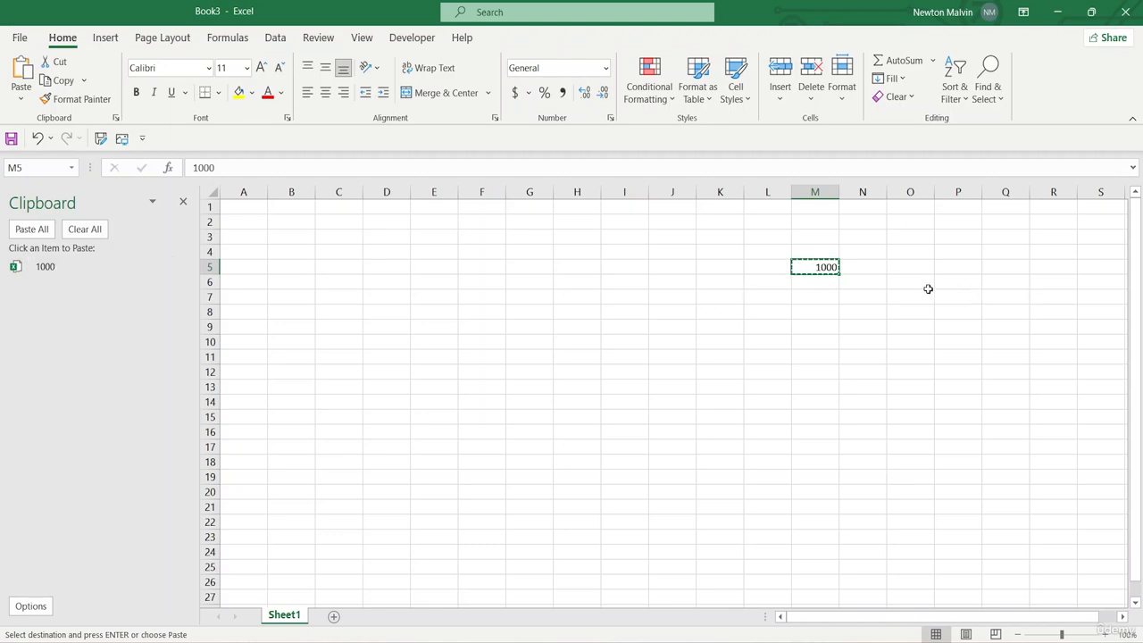
click(763, 394)
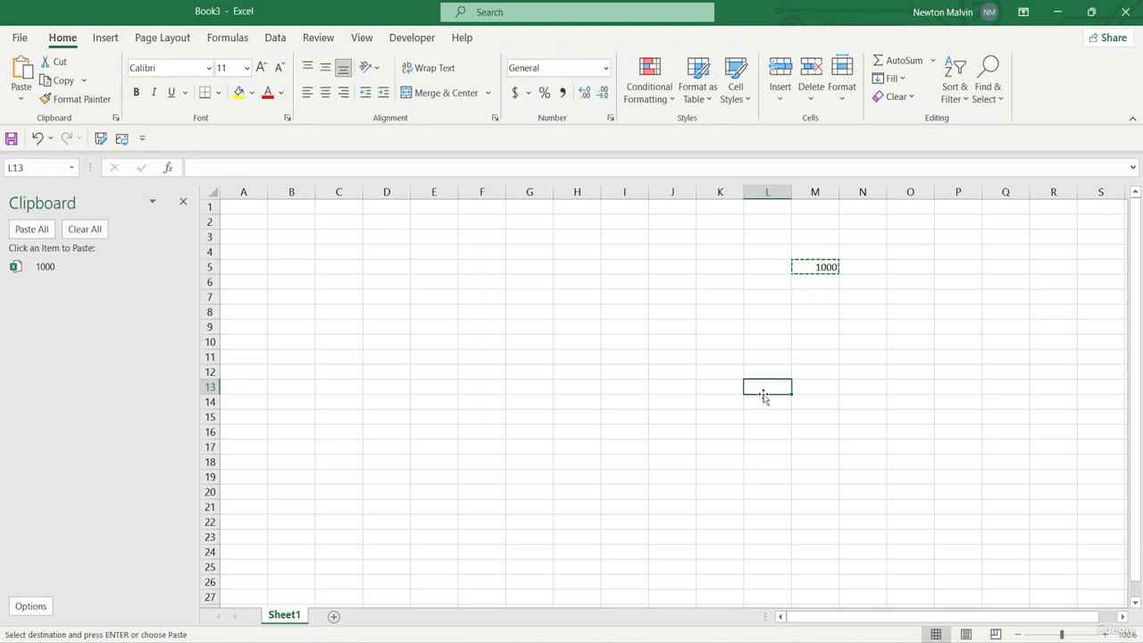
key(Return)
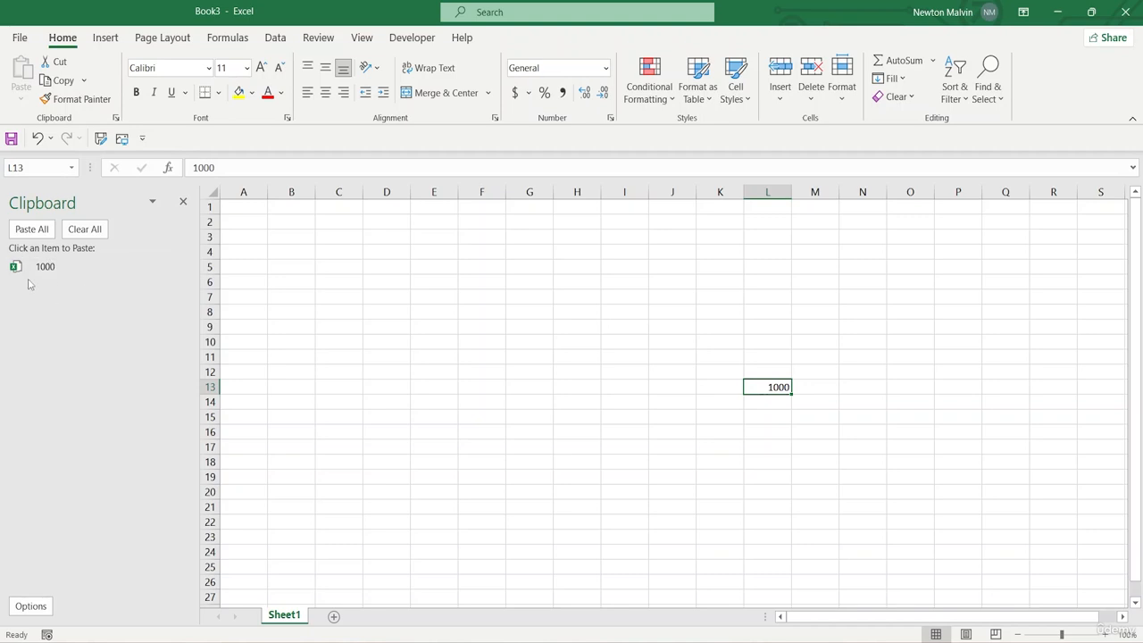
click(181, 267)
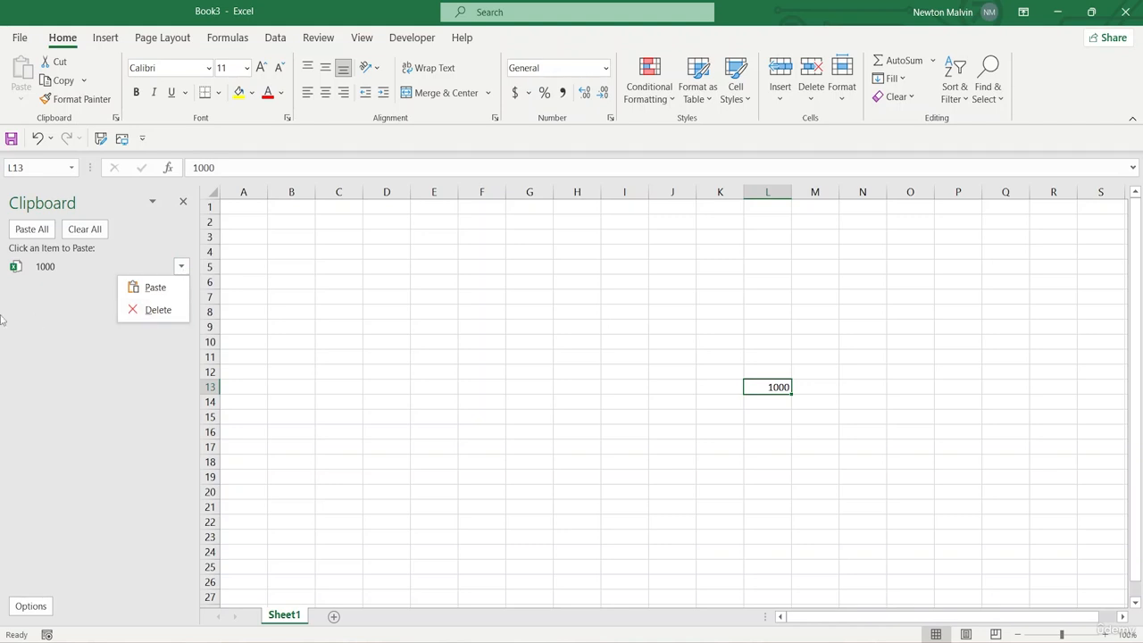
click(49, 417)
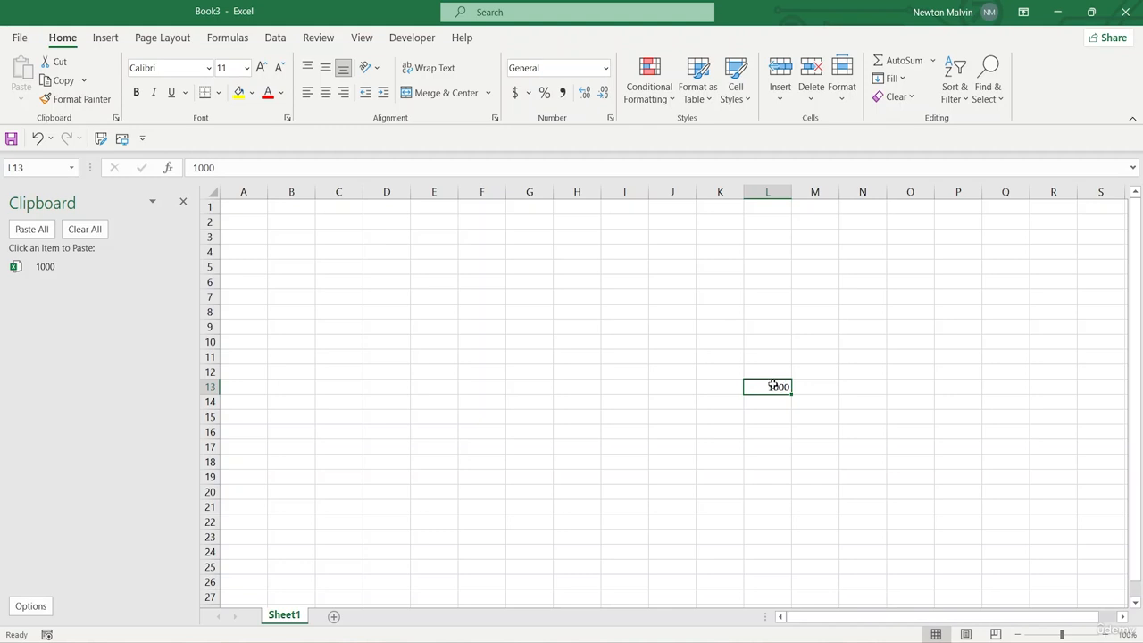
Copy the value in L13 to cell H9 and end copy mode
key(ctrl+c)
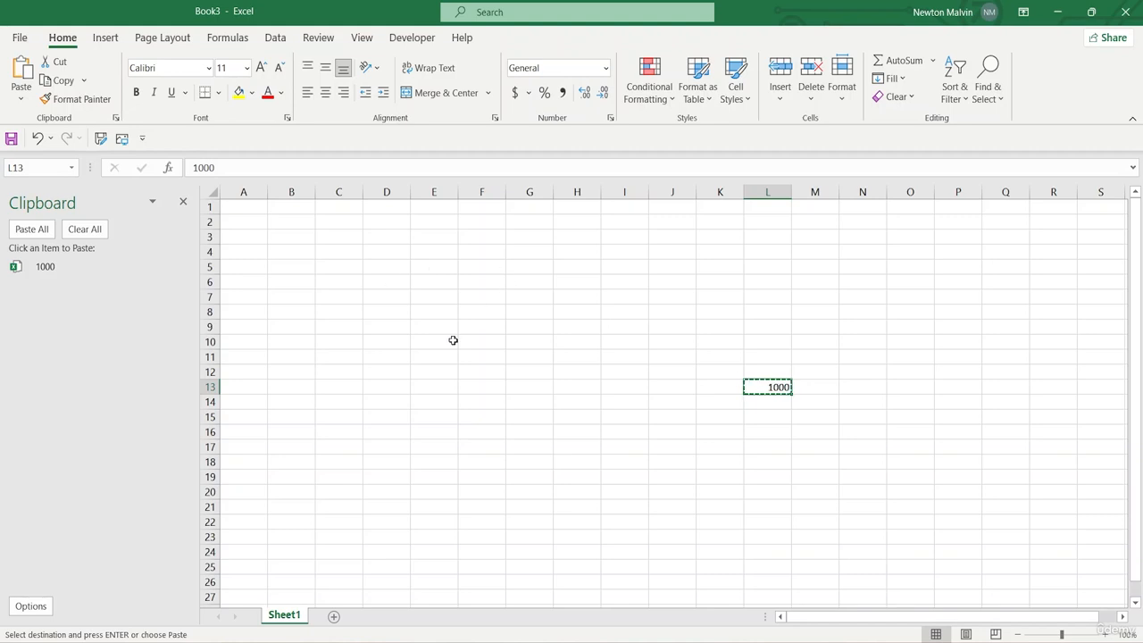
click(581, 328)
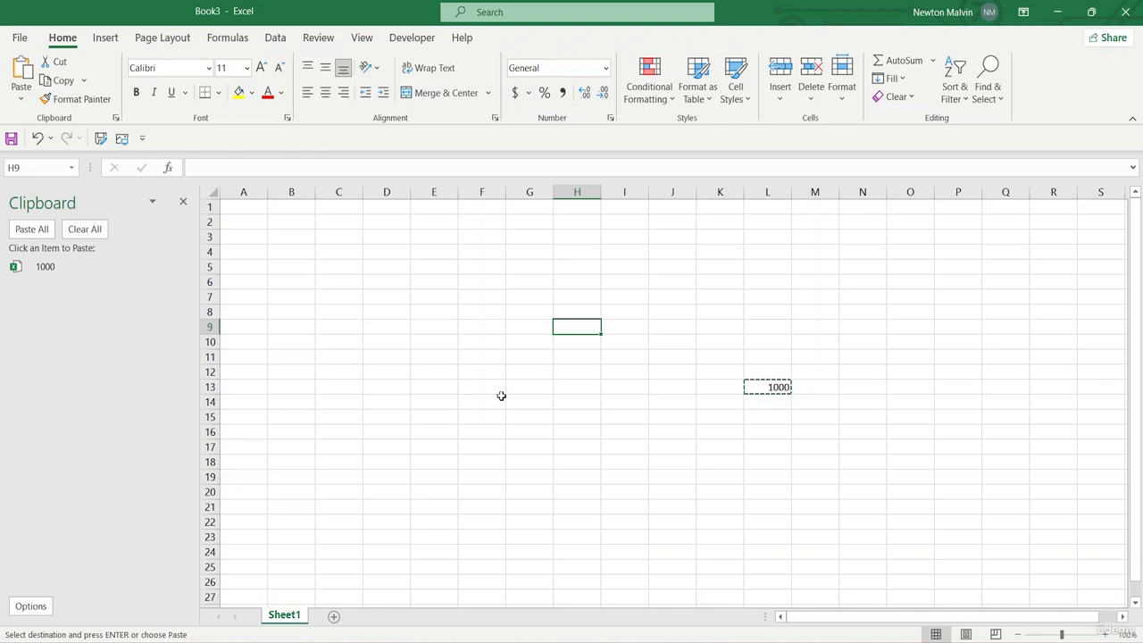
key(ctrl+v)
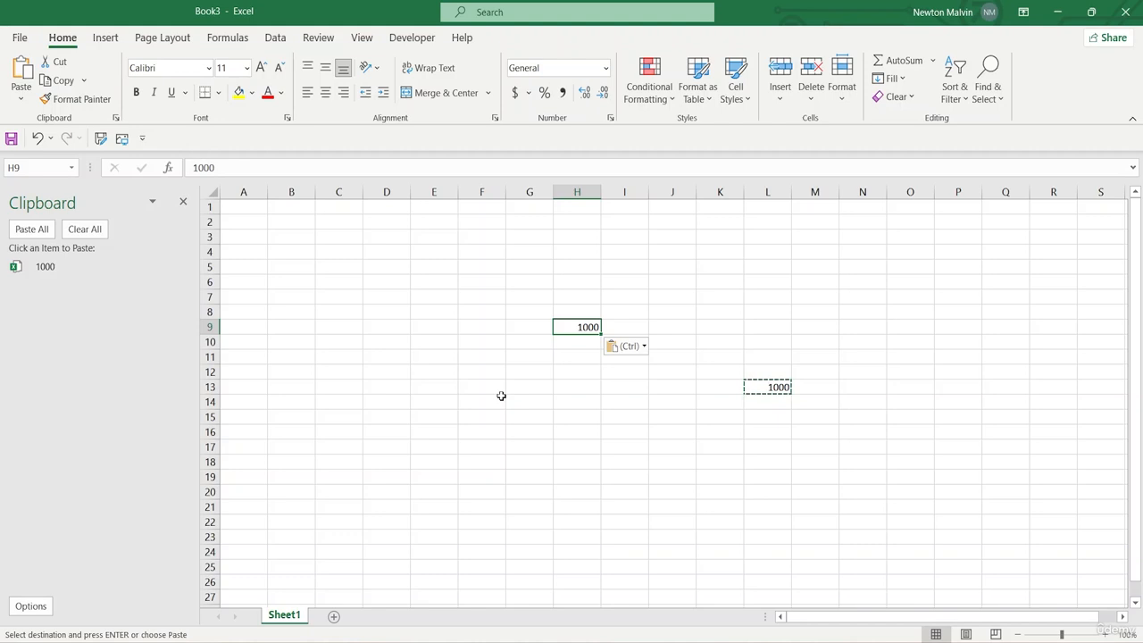
key(Escape)
key(Escape)
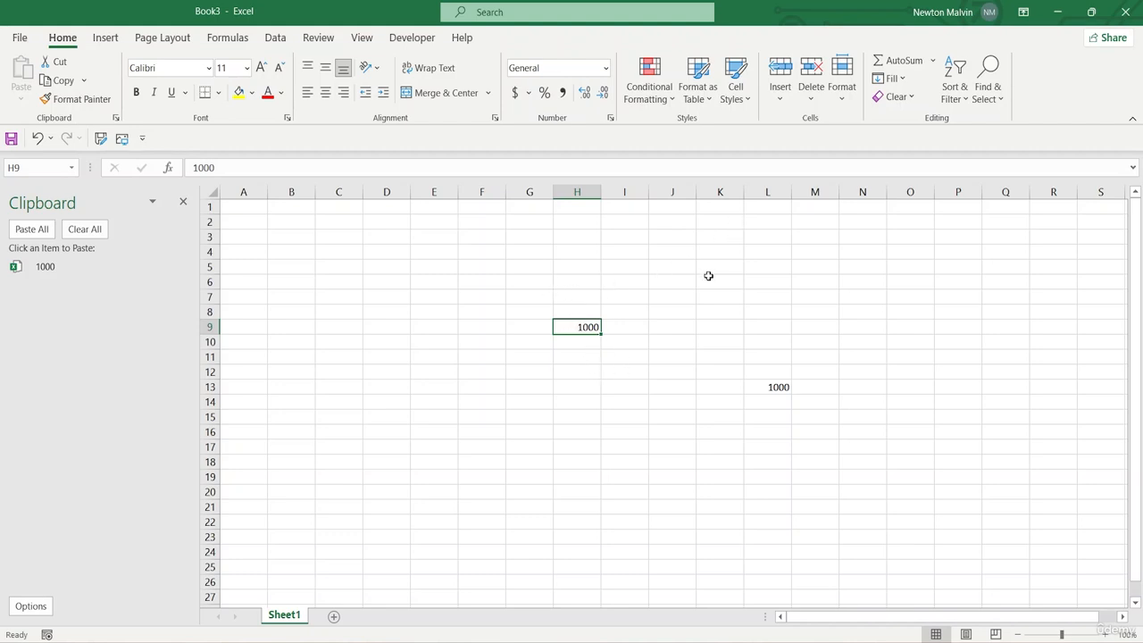
click(708, 276)
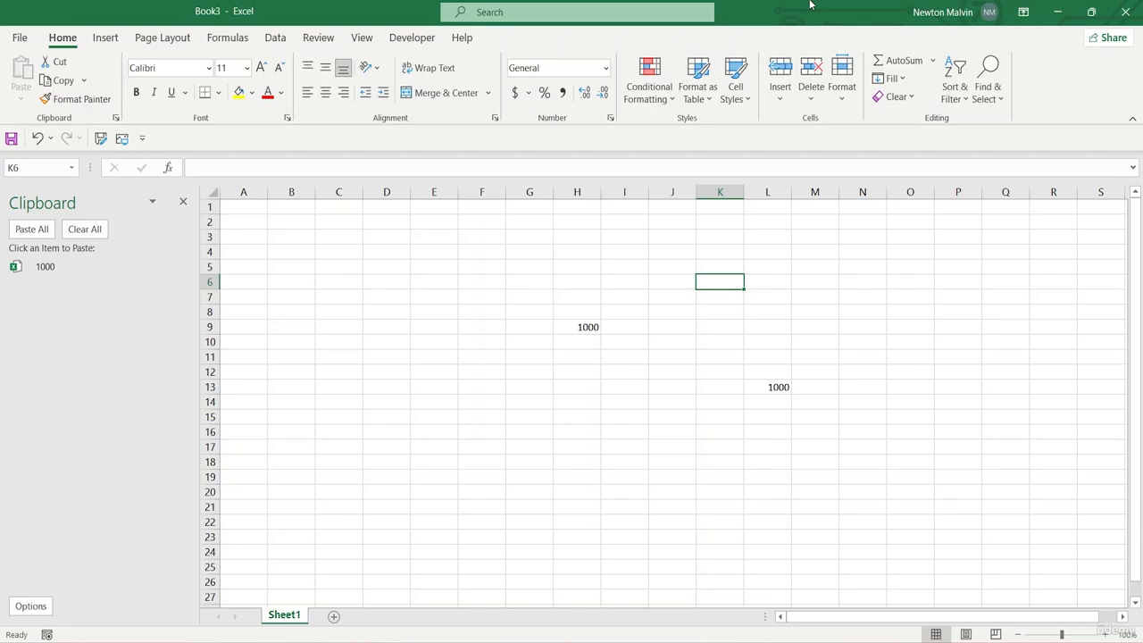
Open the recent MOCK_DATA file from Downloads and look through its rows of records
key(ctrl+o)
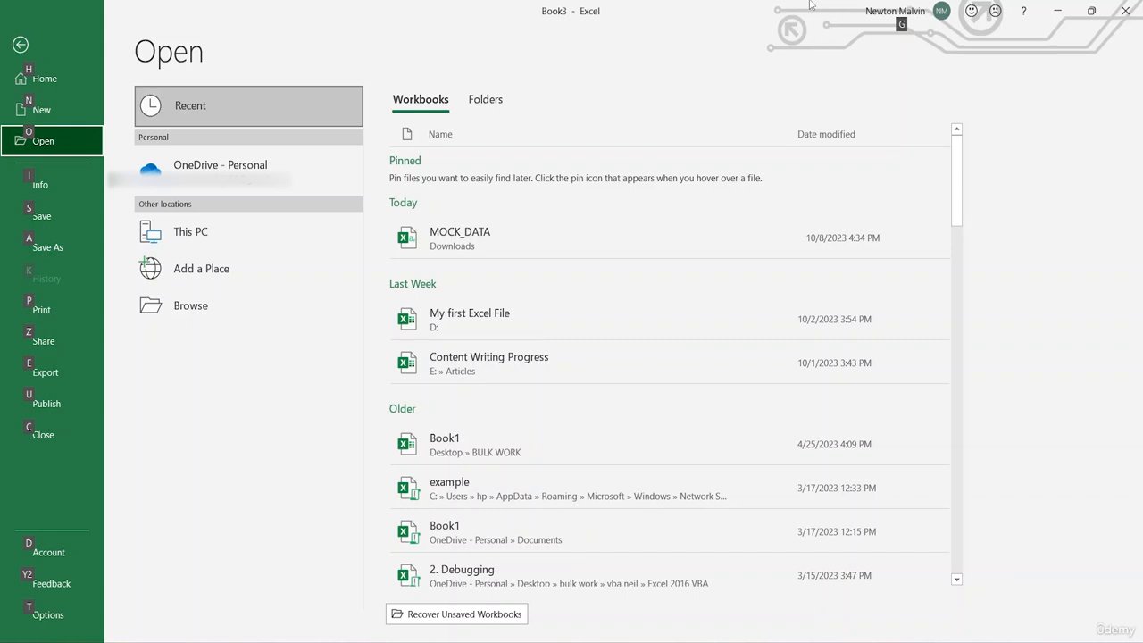
click(437, 235)
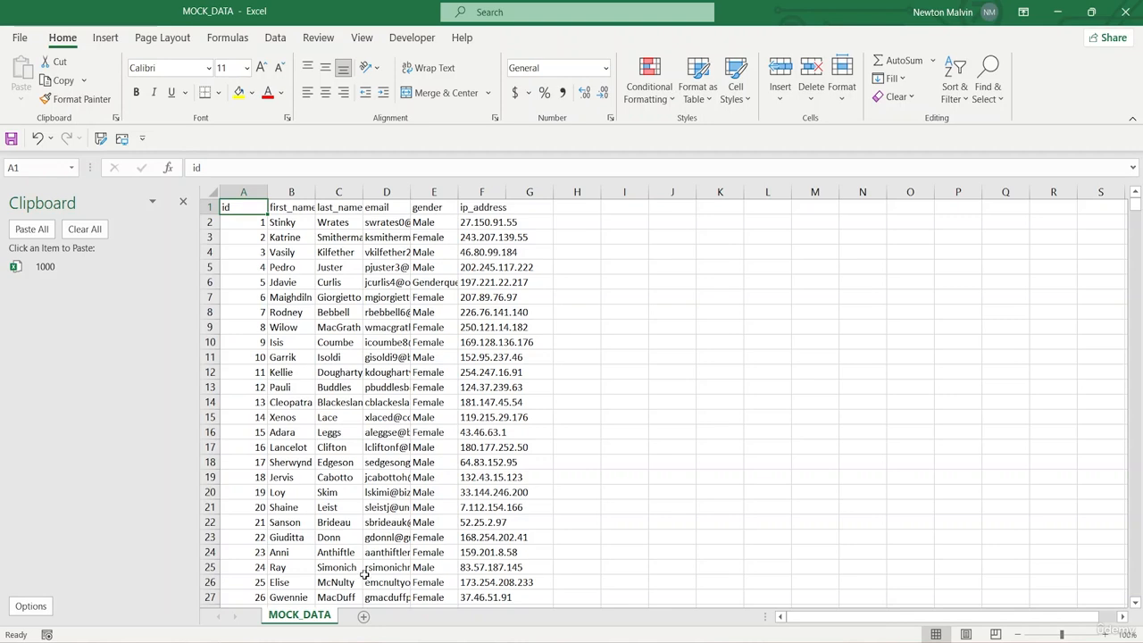
scroll(576, 470, down, 11)
scroll(576, 470, down, 4)
scroll(416, 400, up, 15)
scroll(530, 395, down, 15)
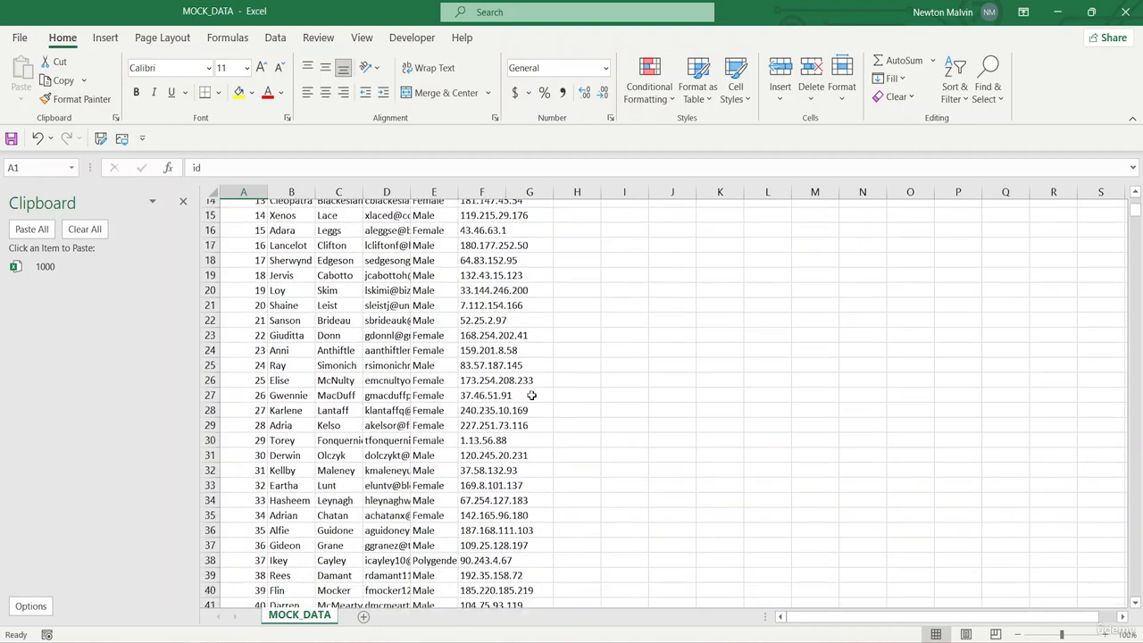
Look through the records and jump to the last entry in the id column, A1001, and back to A1
scroll(1140, 263, up, 4)
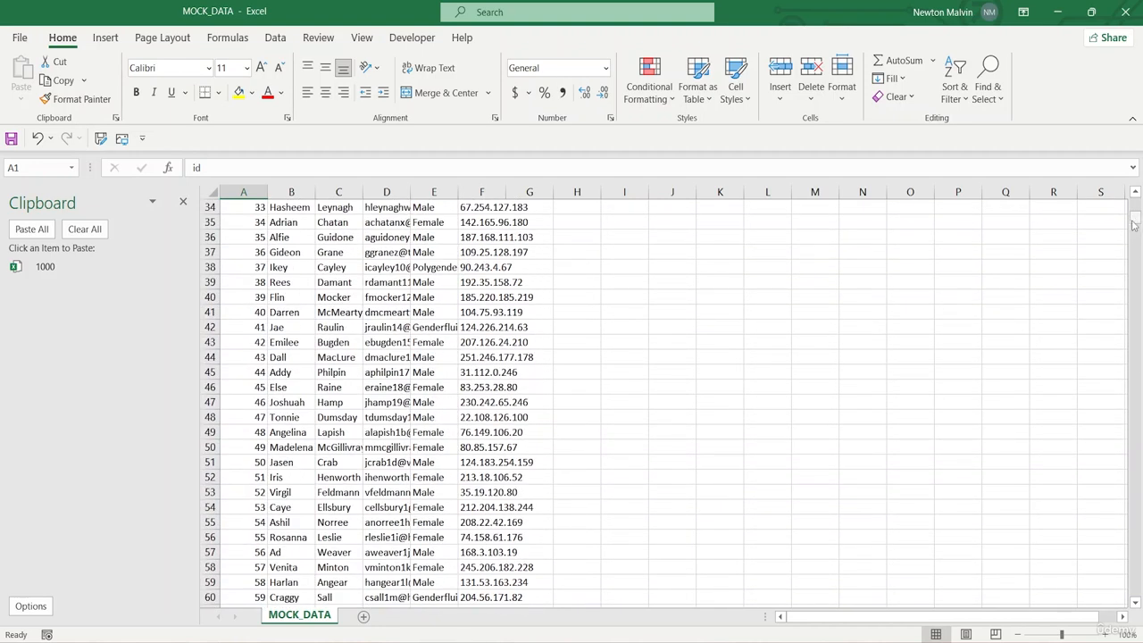
scroll(1136, 250, down, 11)
drag(1124, 404, 1120, 184)
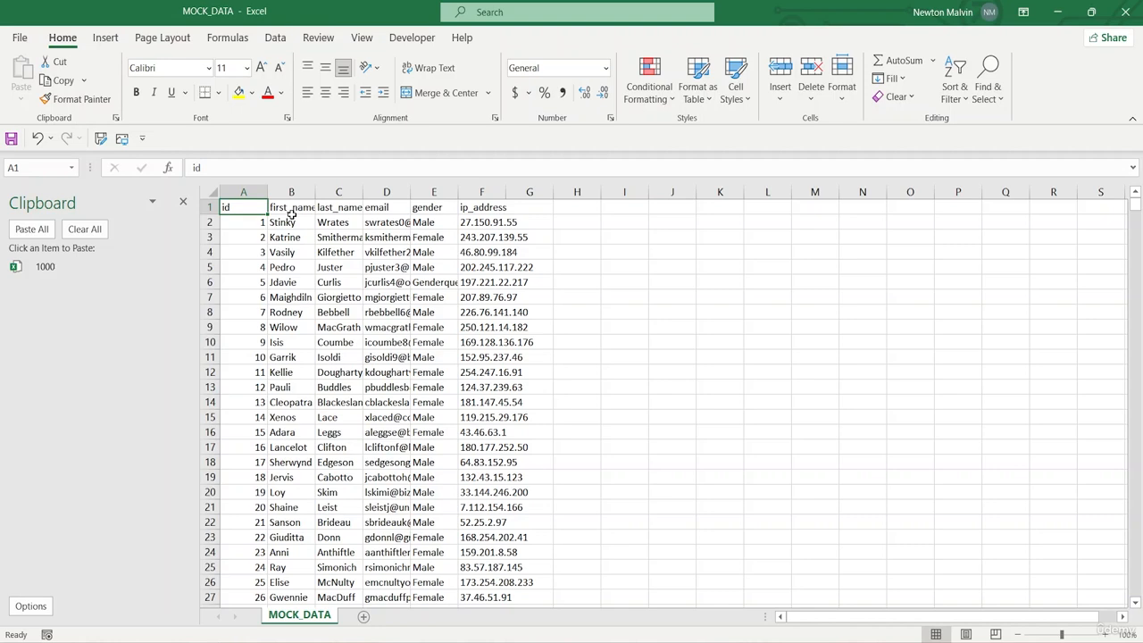
key(ctrl+Down)
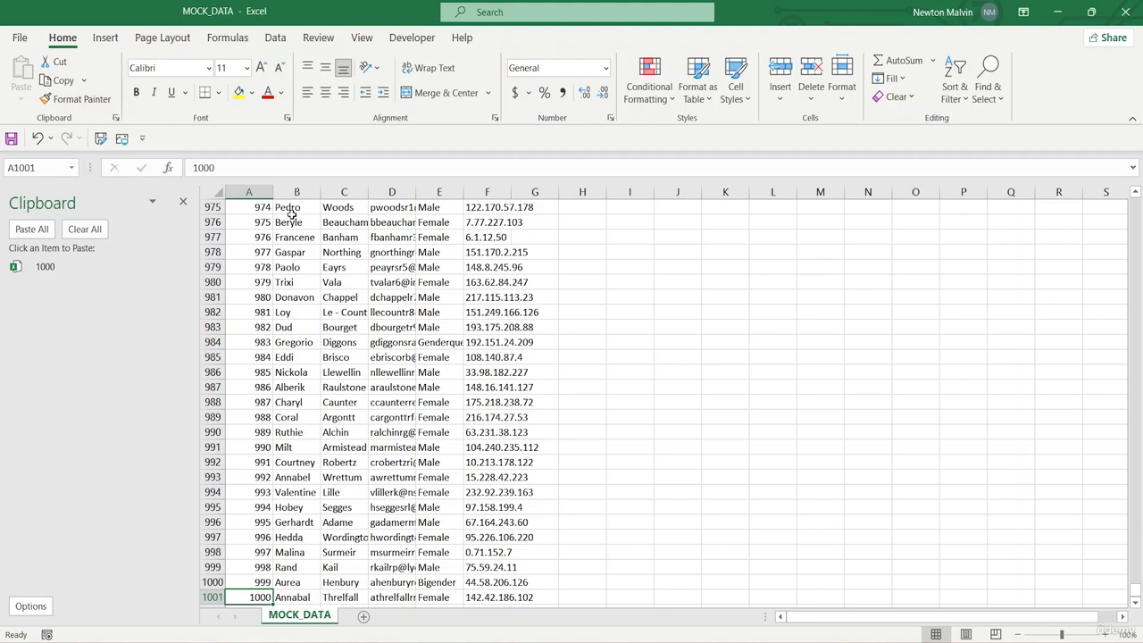
key(ctrl+Up)
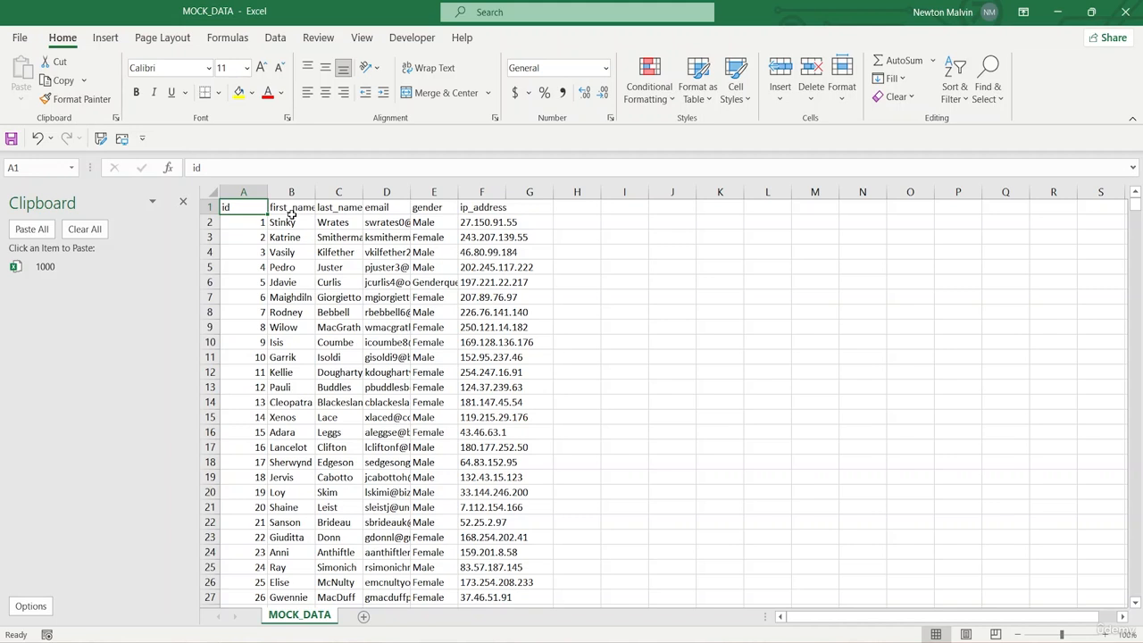
Move the active cell from B1 through neighbouring cells to D2 and back to the id header in A1
click(291, 214)
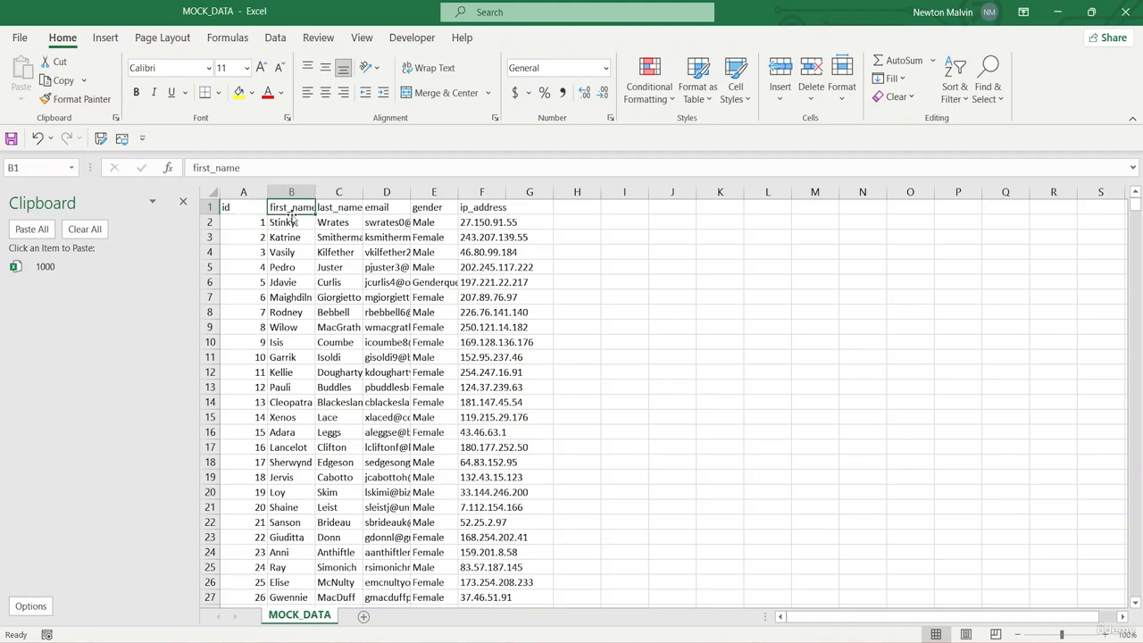
key(Right)
key(Down)
key(Down)
key(Down)
key(Right)
key(Up)
key(Up)
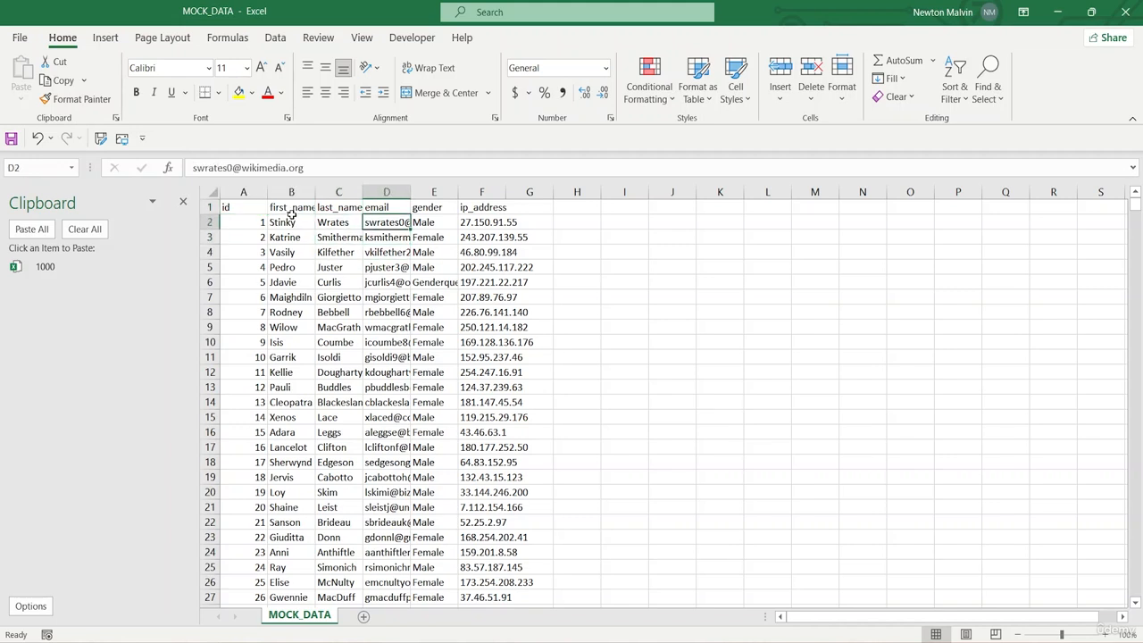
key(Left)
key(Left)
key(Left)
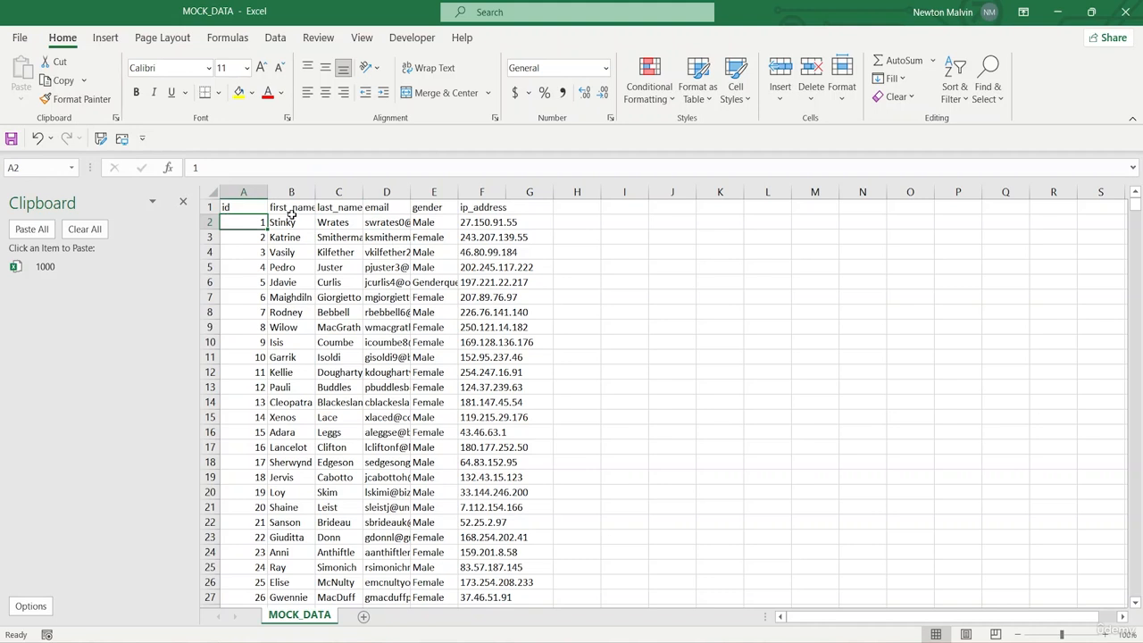
key(Up)
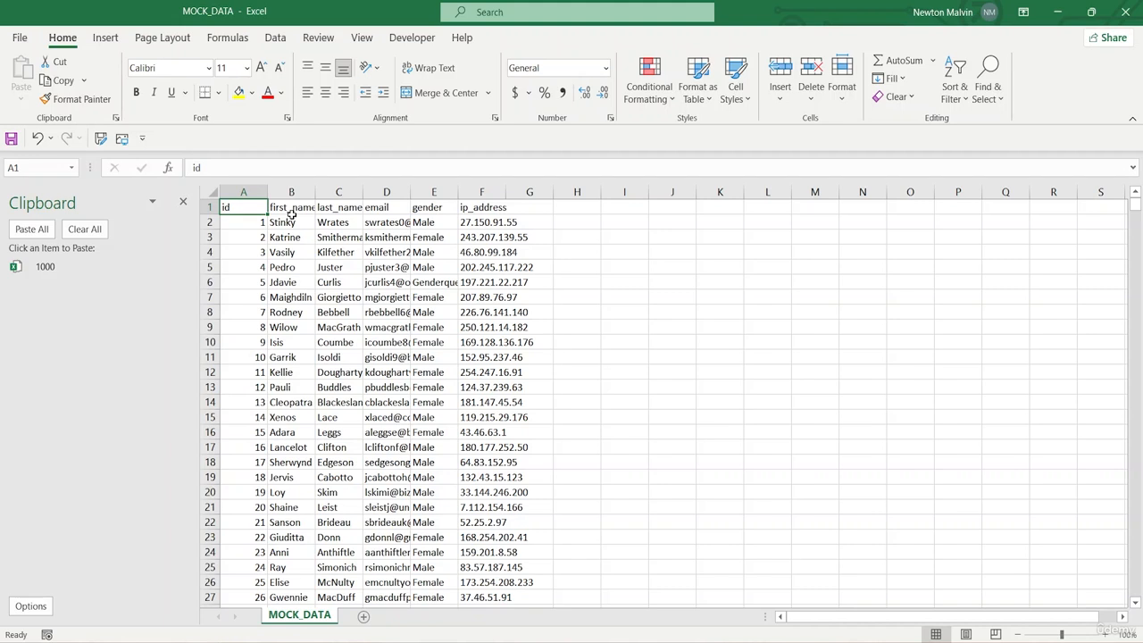
Jump to the last header in F1, return to A1, and move the active cell to C5
key(ctrl+Right)
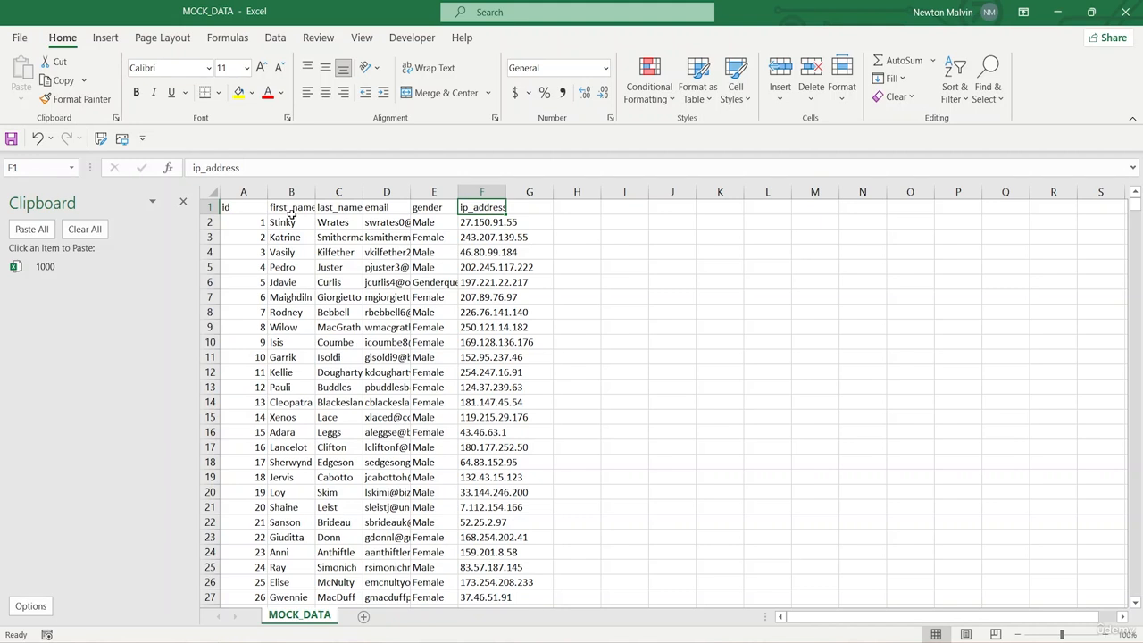
key(ctrl+Home)
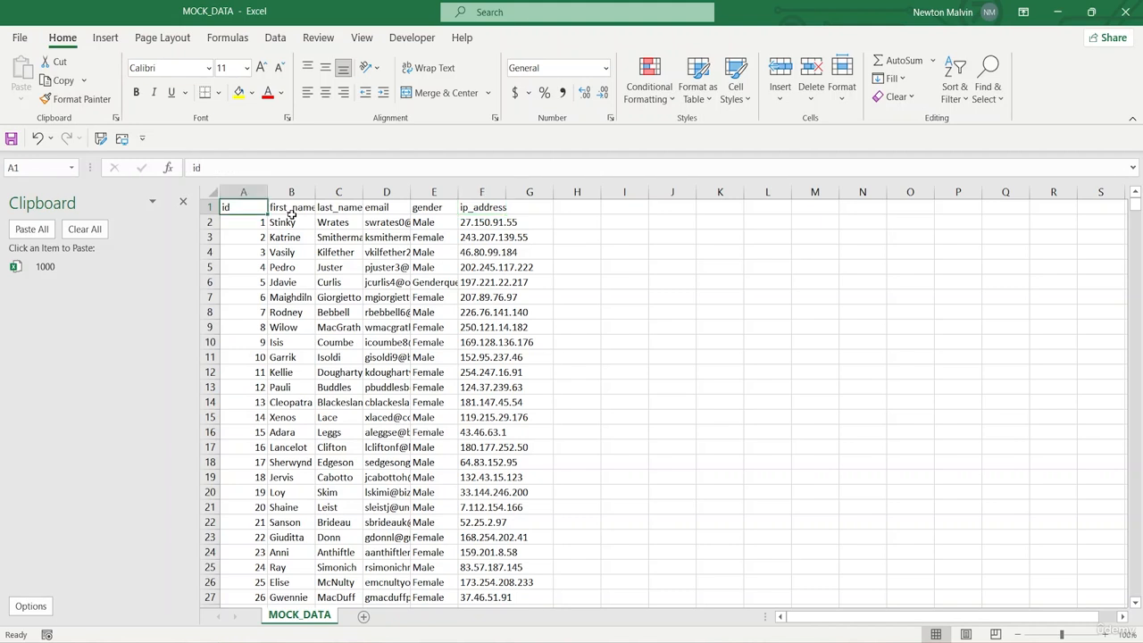
key(Down)
key(Down)
key(Down)
key(Down)
key(Down)
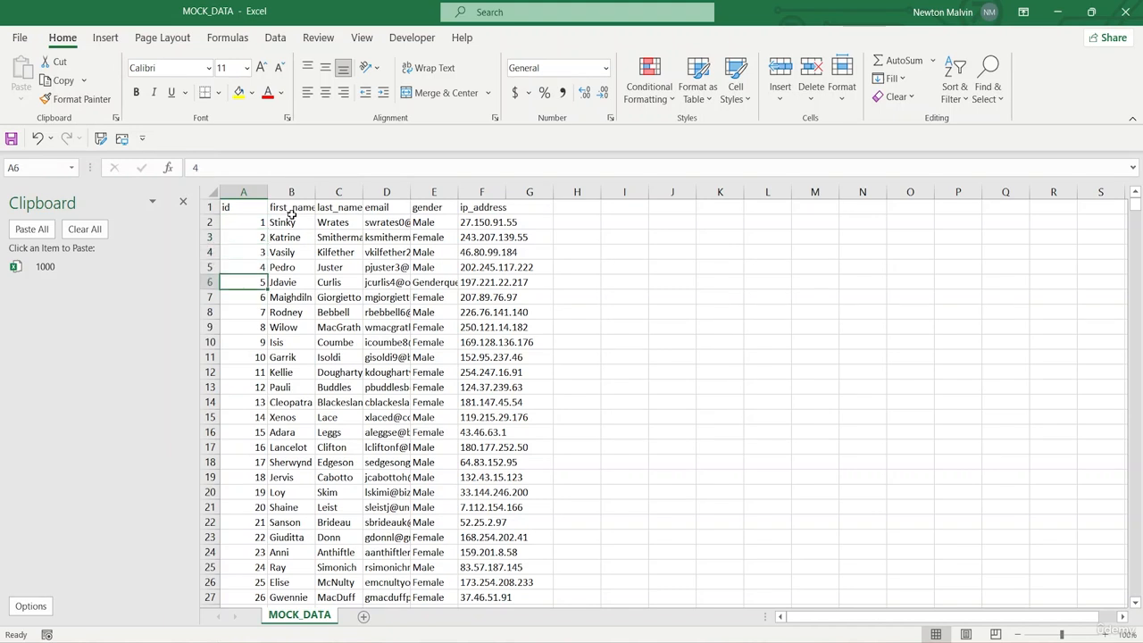
key(Right)
key(Right)
key(Up)
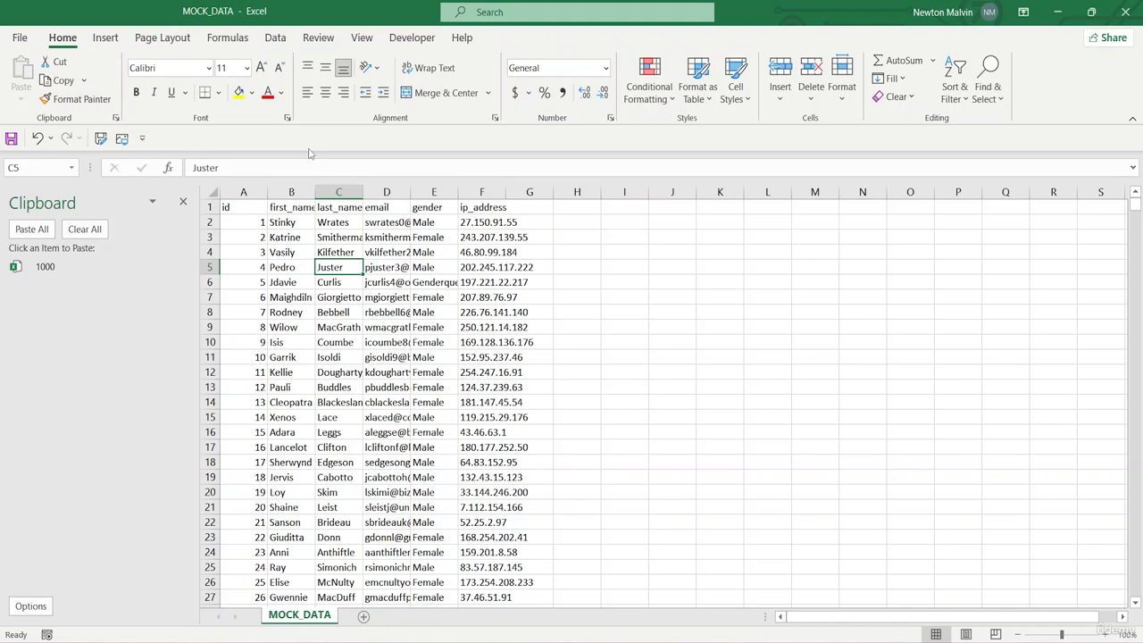
Display the ribbon's access keys, switch to the Insert commands with them, and hide the access keys again
key(alt)
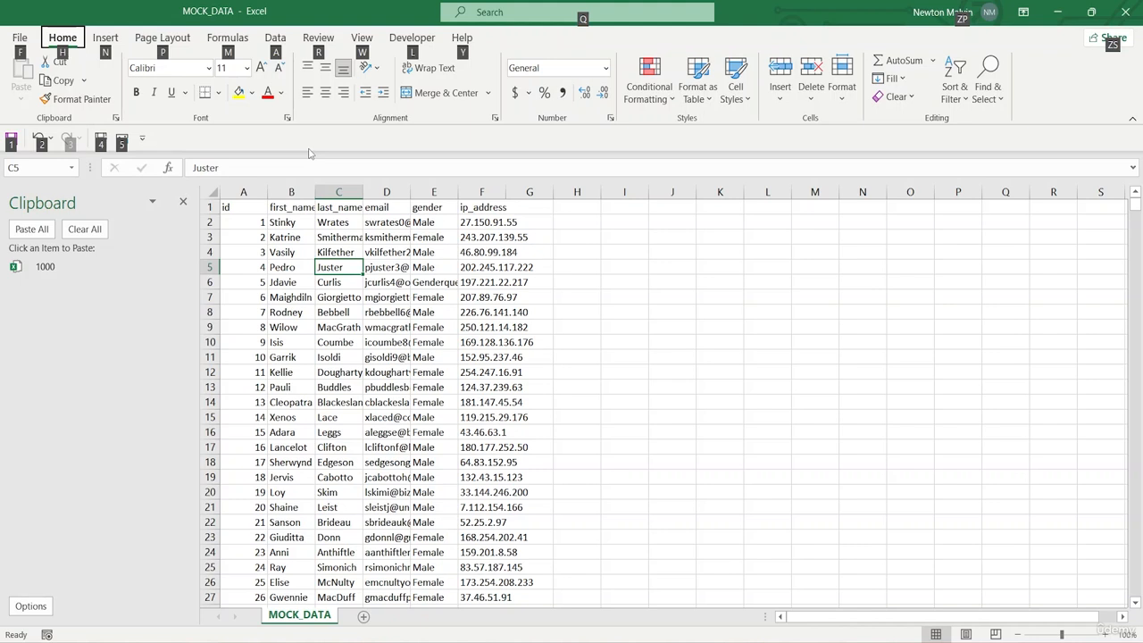
key(n)
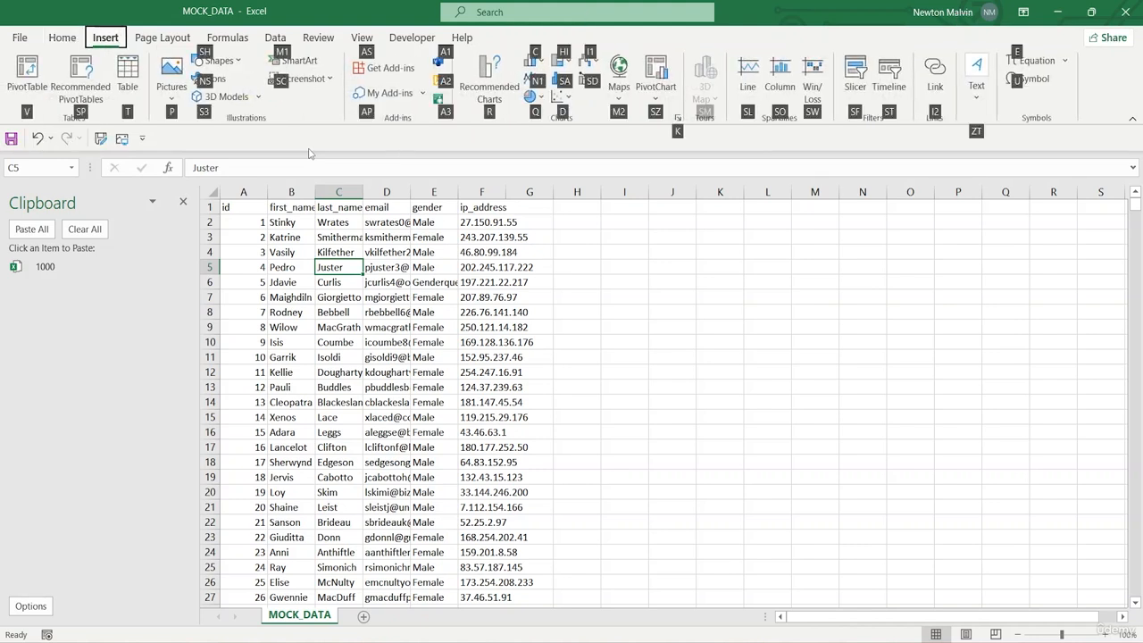
key(alt)
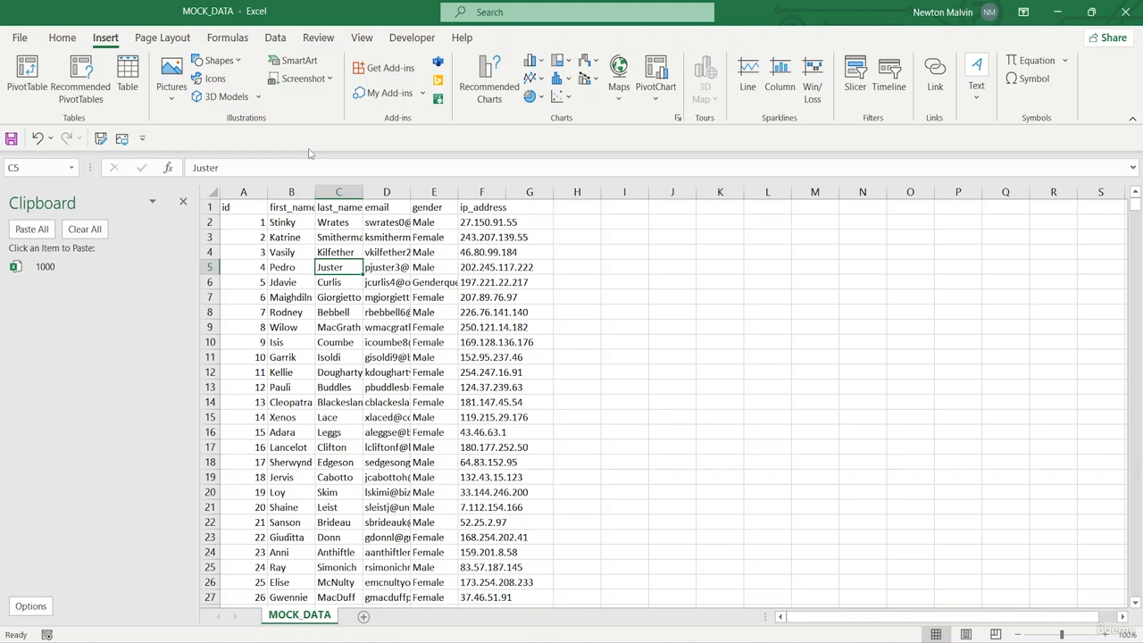
Browse the ribbon command sets from Insert across to Data, back to Home, and return to Insert
key(alt)
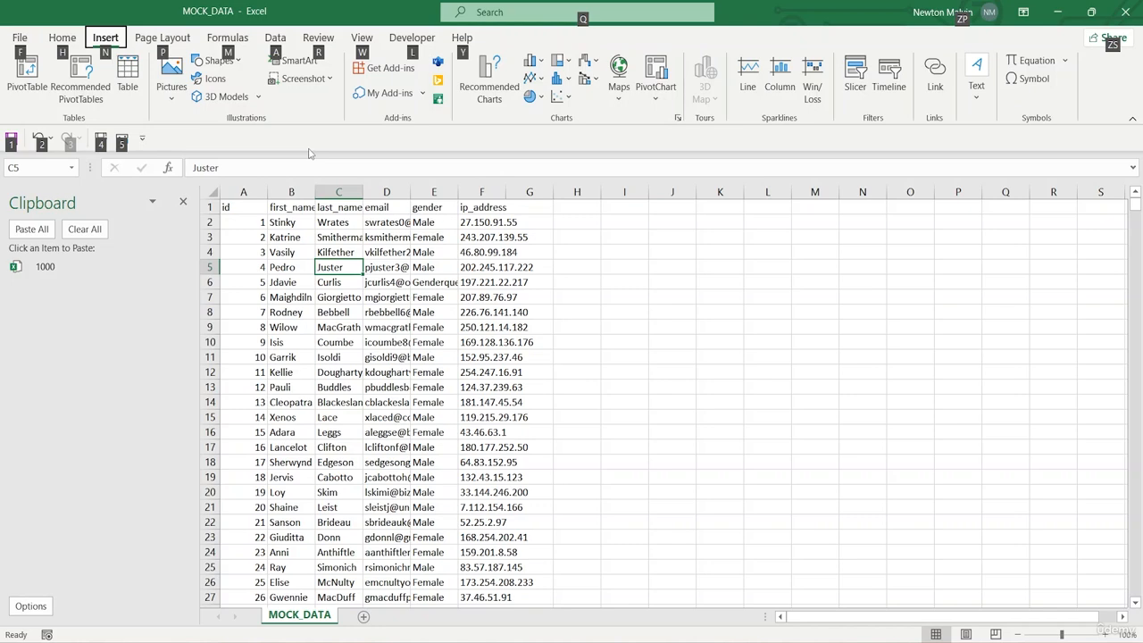
key(Right)
key(Right)
key(Right)
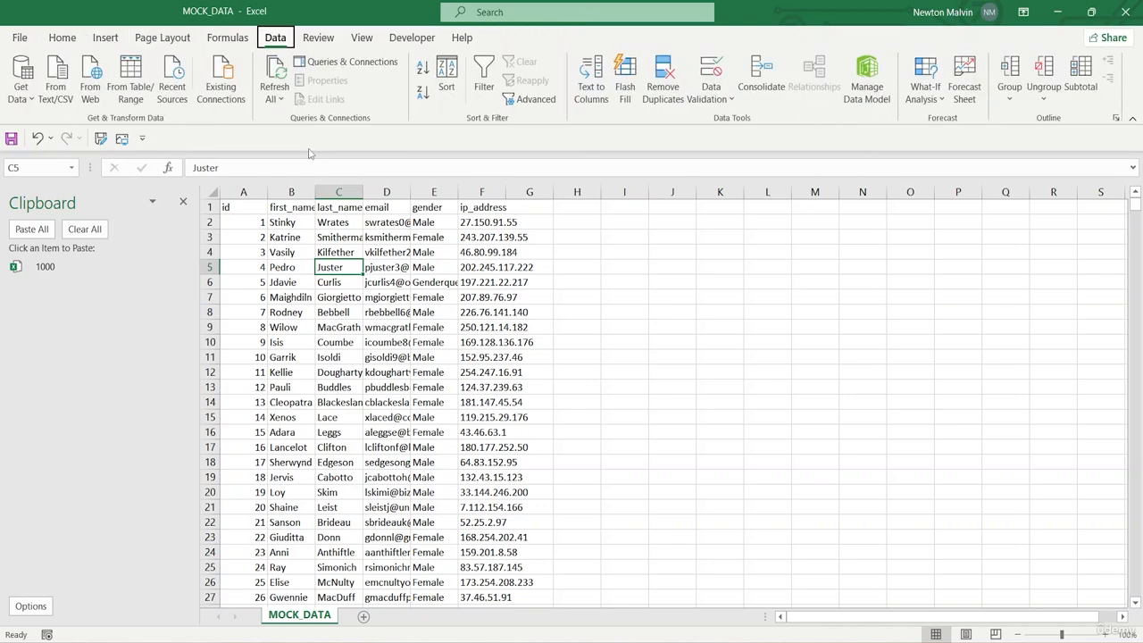
key(Left)
key(Left)
key(Left)
key(Left)
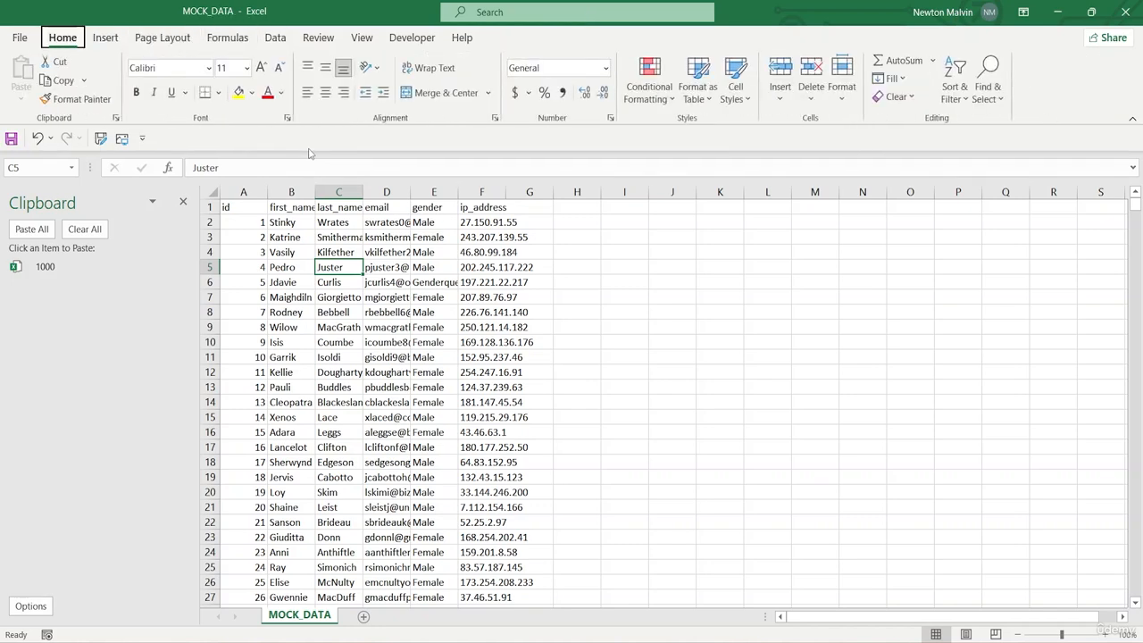
key(Right)
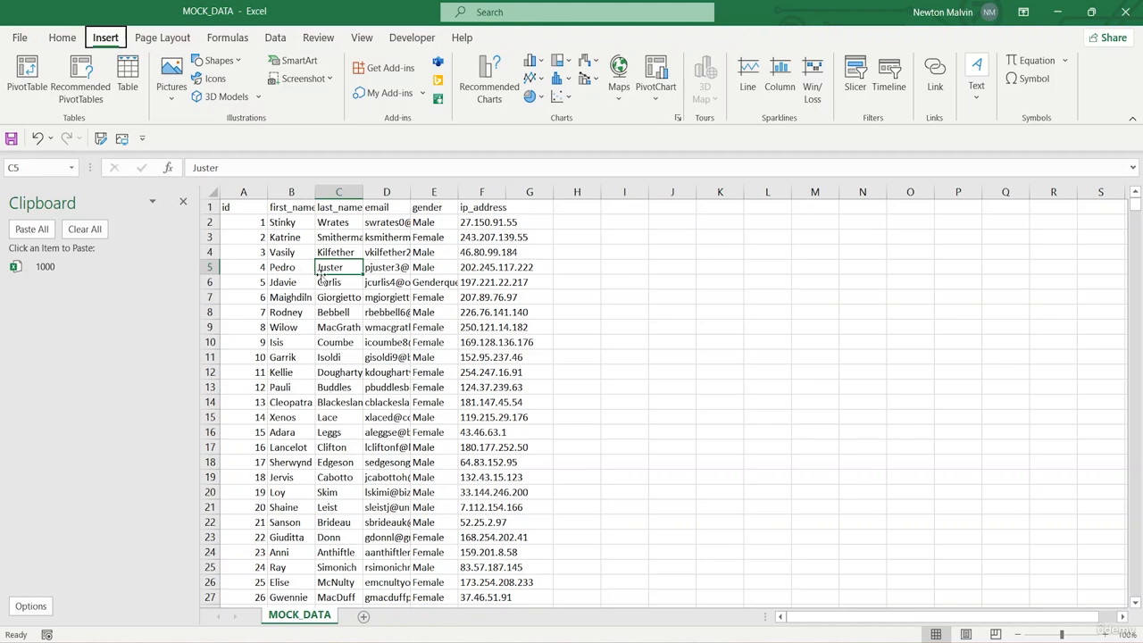
Return focus to cell C5 and move the active cell along row 5 to K5
click(325, 270)
key(Right)
key(Right)
key(Right)
key(Right)
key(Right)
key(Right)
key(Right)
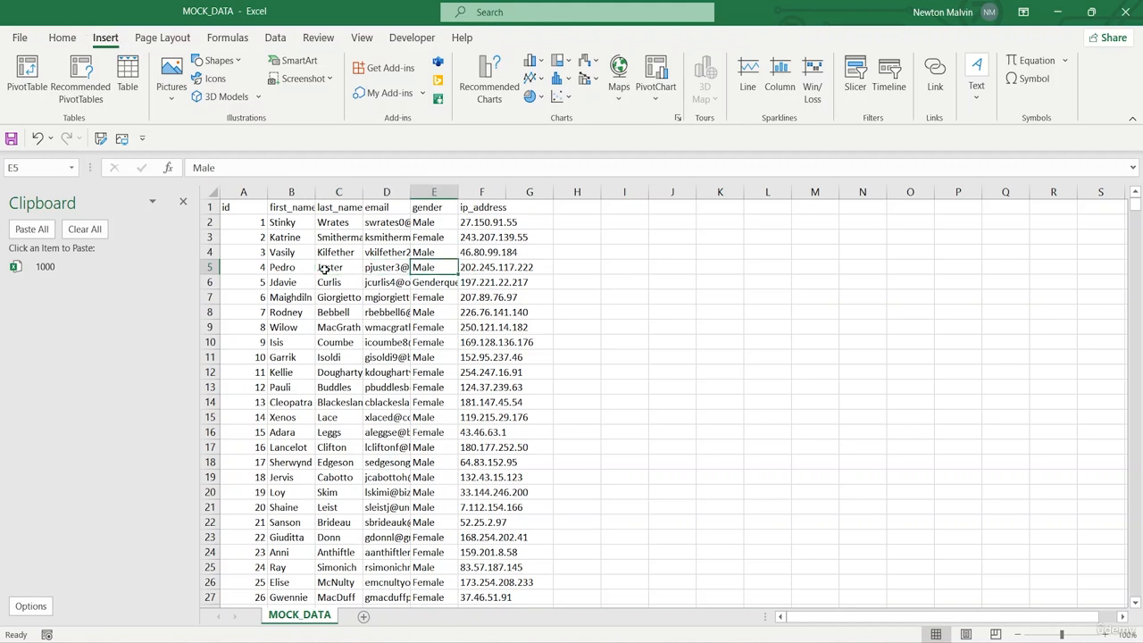
key(Right)
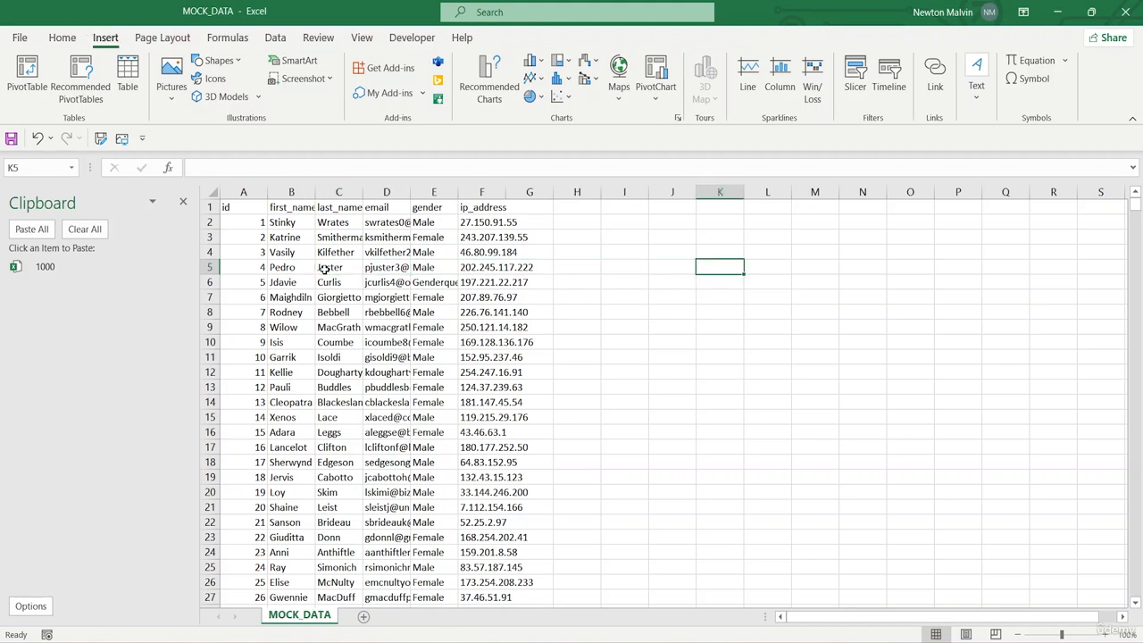
Display the Formulas commands with their access keys, alternating with the Insert commands, and finish on the Insert commands
key(alt)
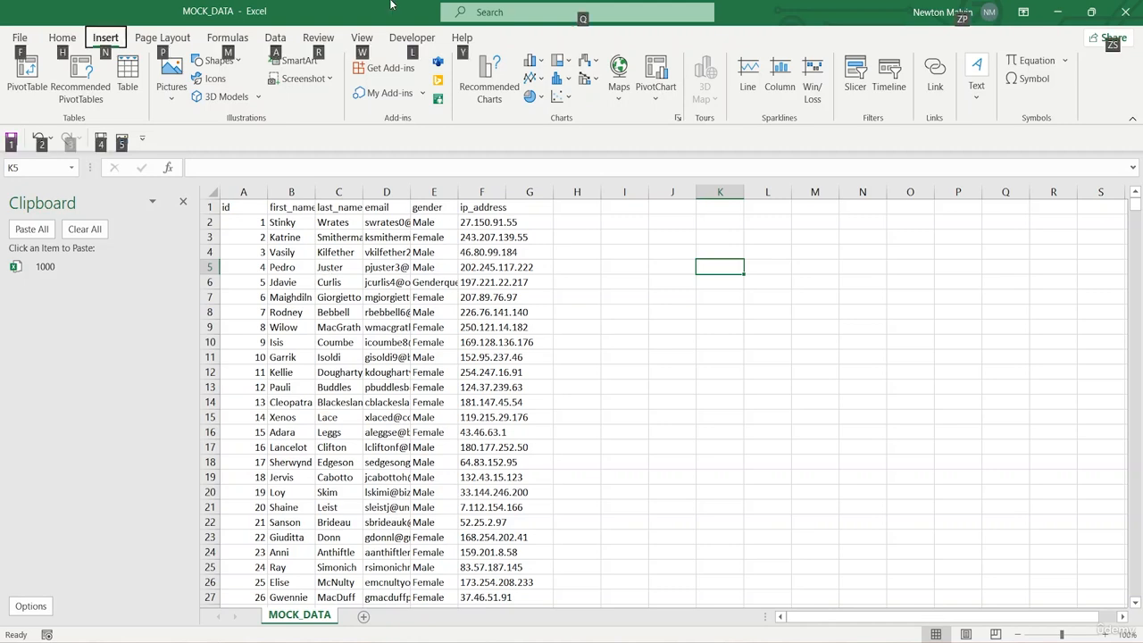
key(m)
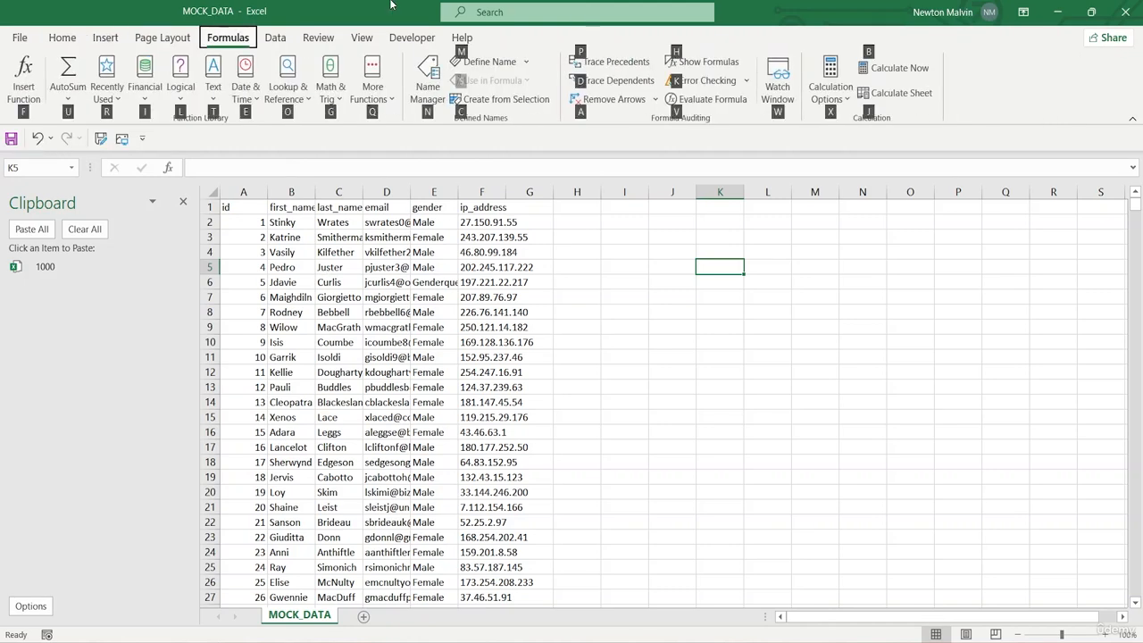
key(alt+n)
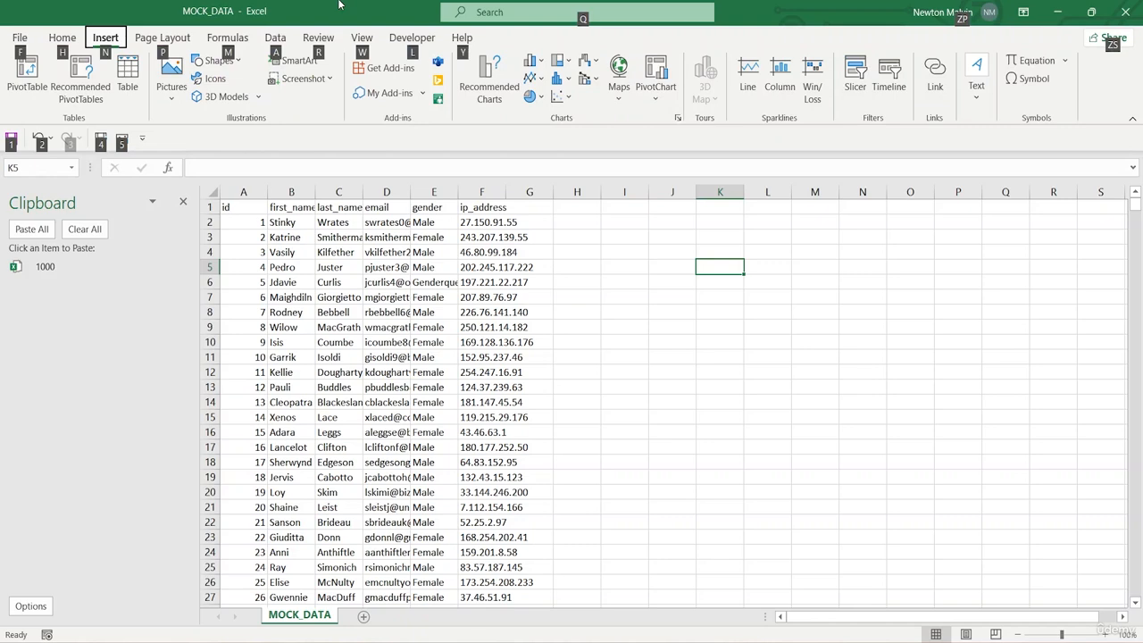
key(alt)
key(alt)
key(m)
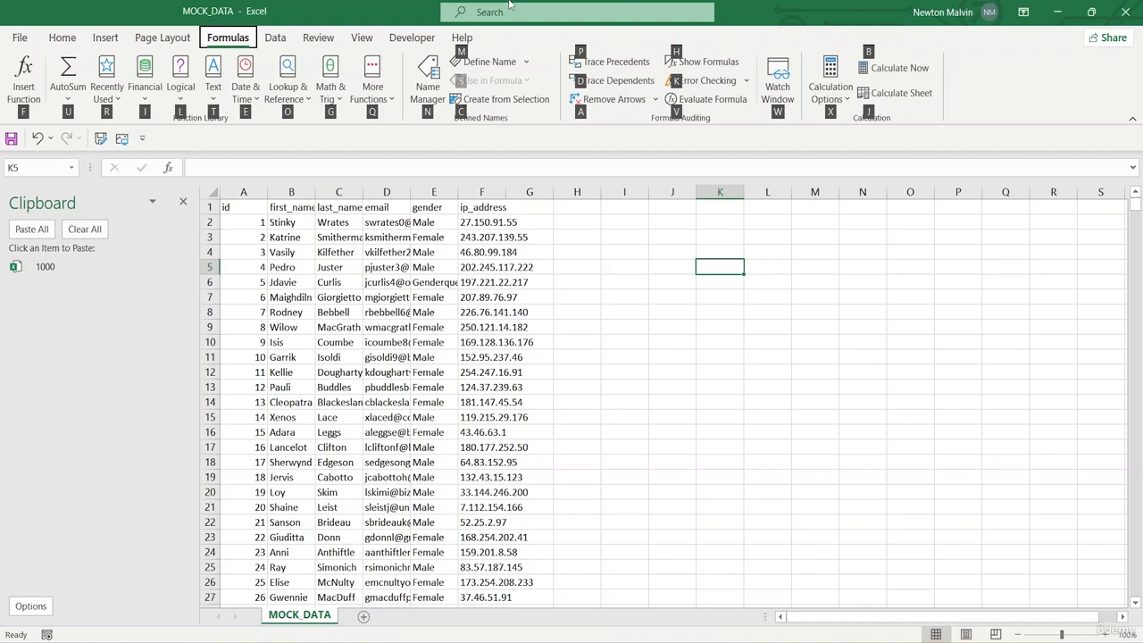
click(102, 40)
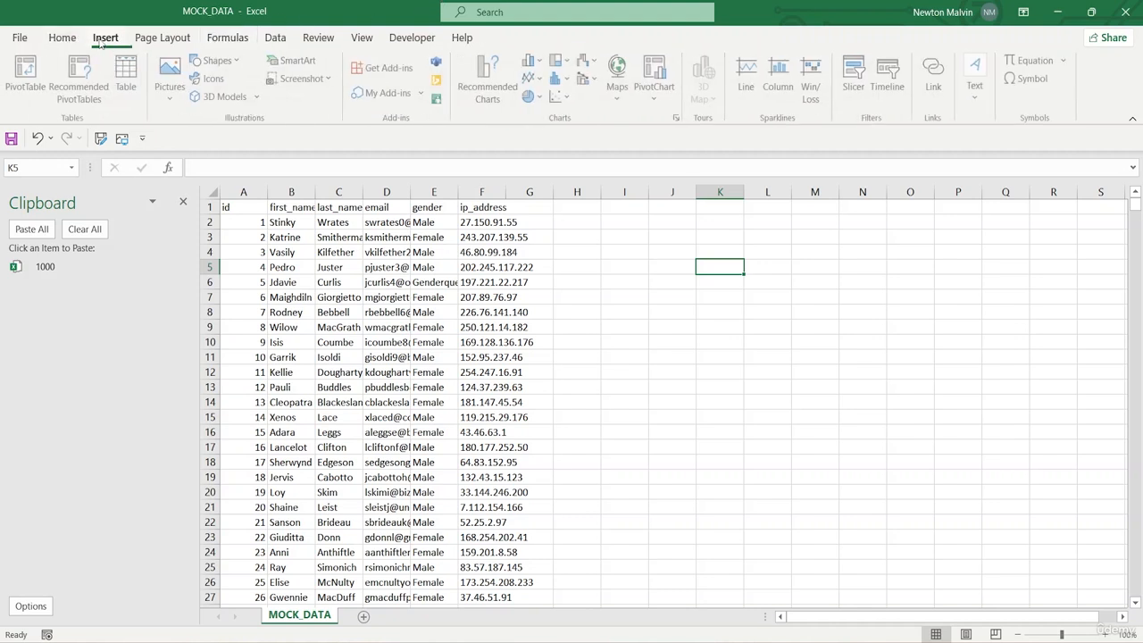
Try out the Rectangle shape tool, cancel it without drawing, and select cell L7
key(alt)
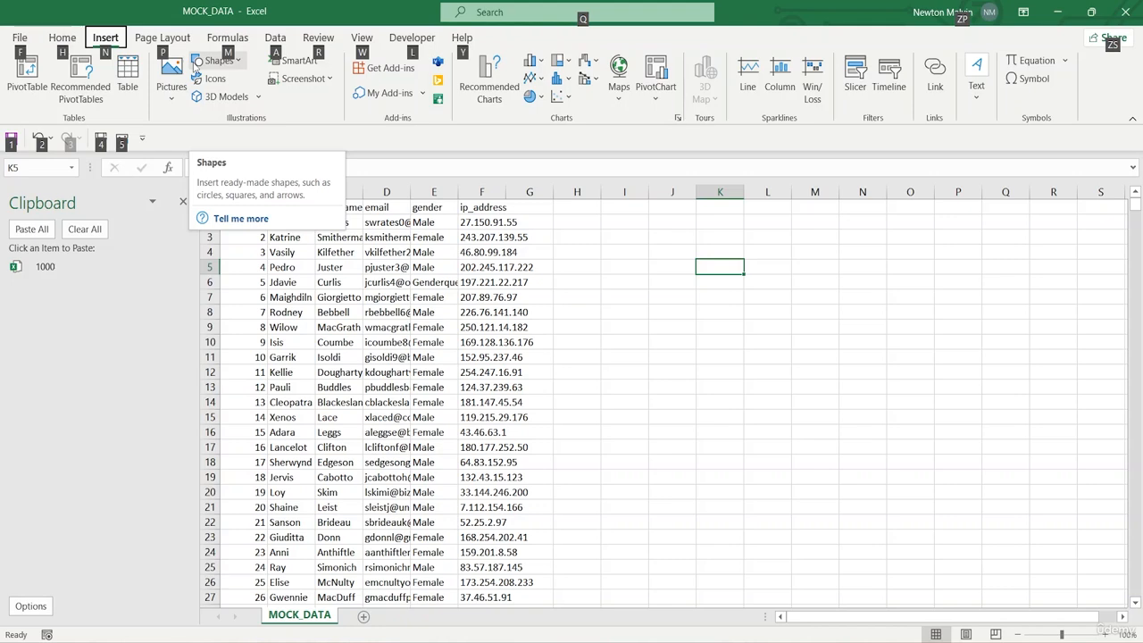
click(215, 65)
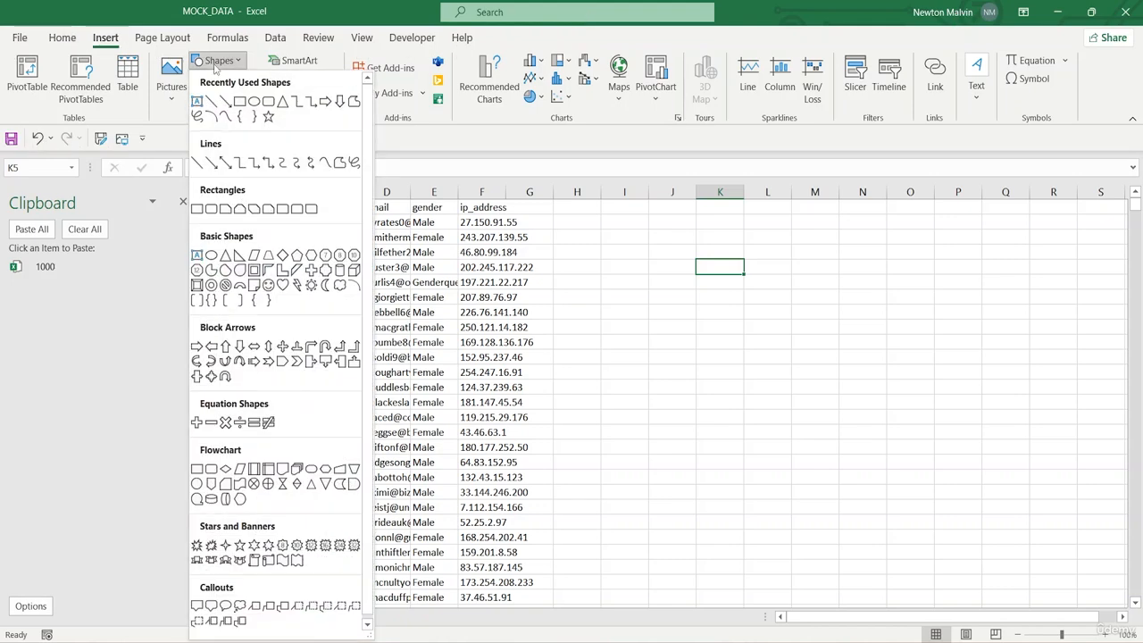
click(241, 102)
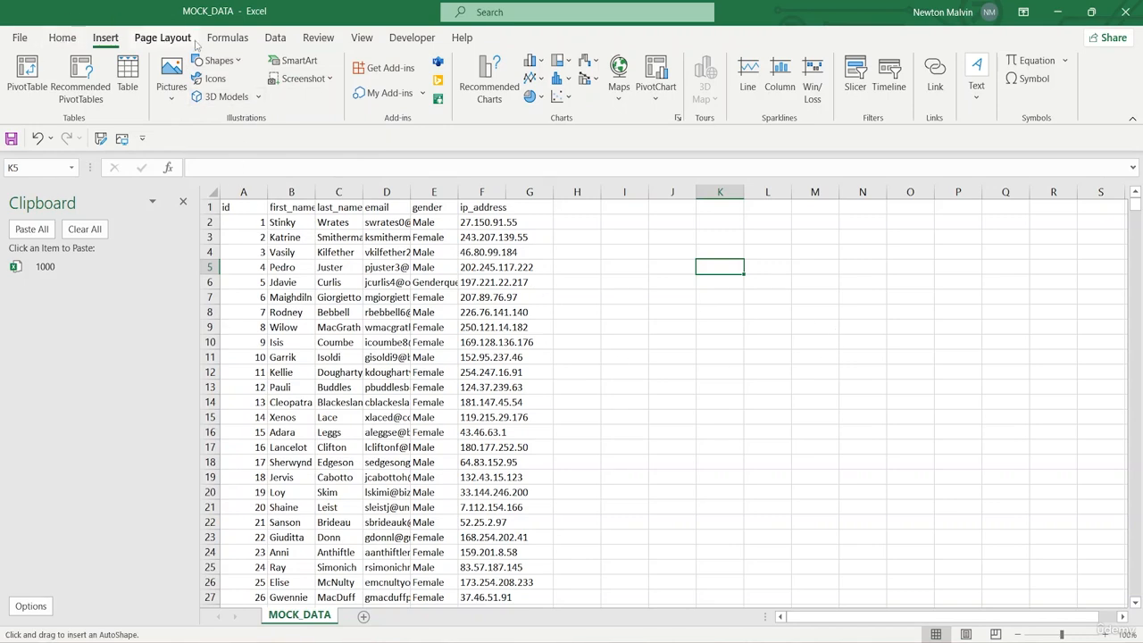
click(219, 60)
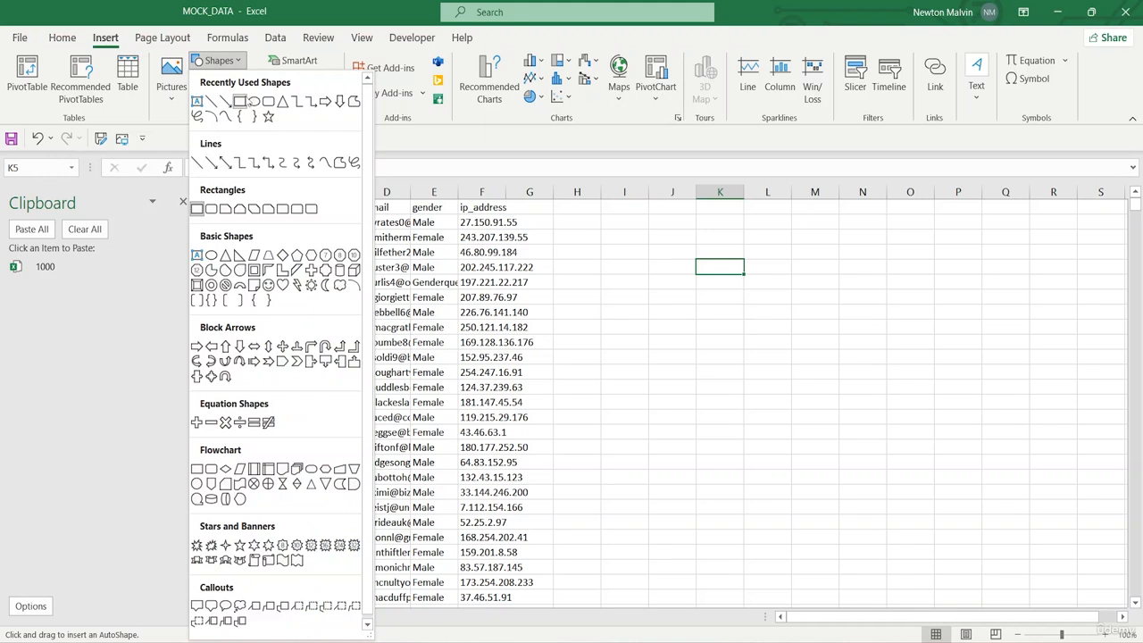
click(242, 102)
click(758, 304)
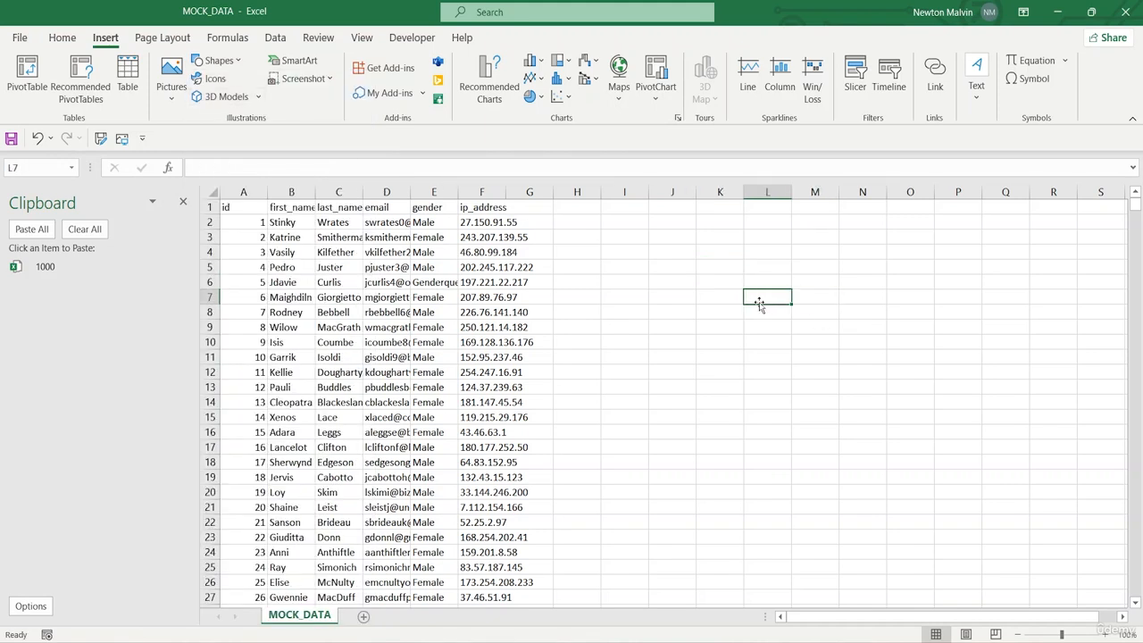
Try to open the library of insertable icons and close its window
key(alt)
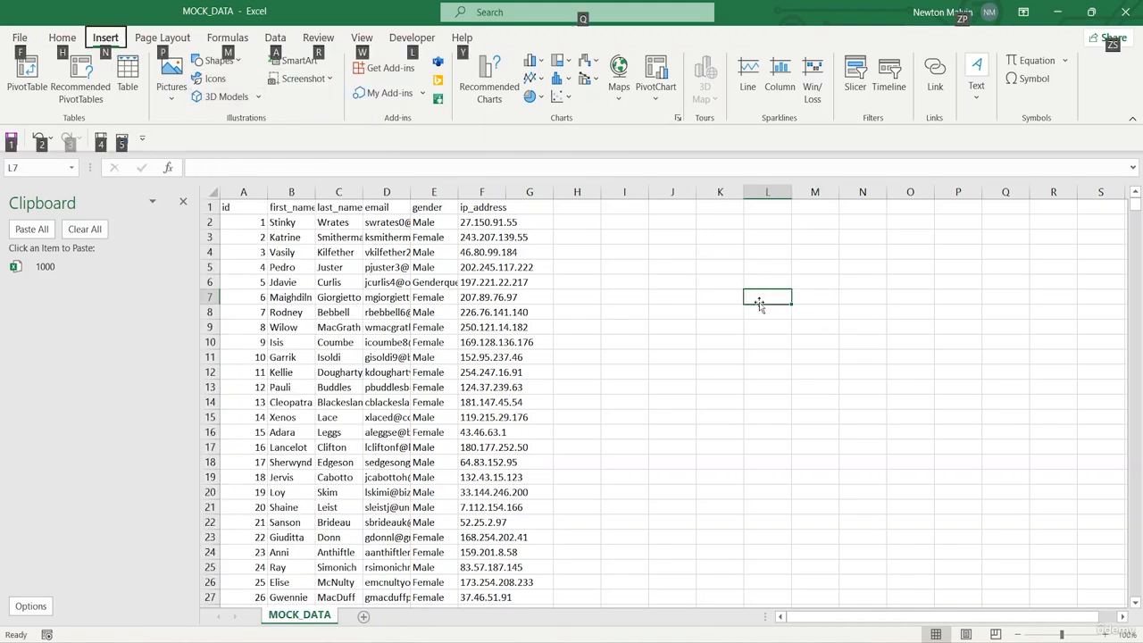
click(214, 80)
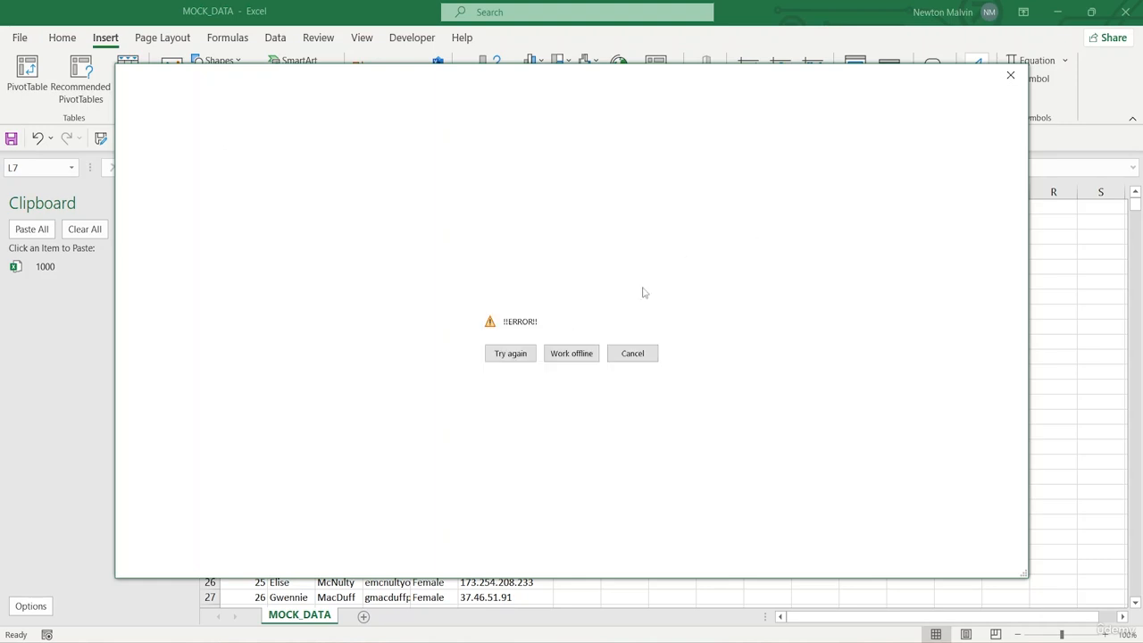
click(1008, 72)
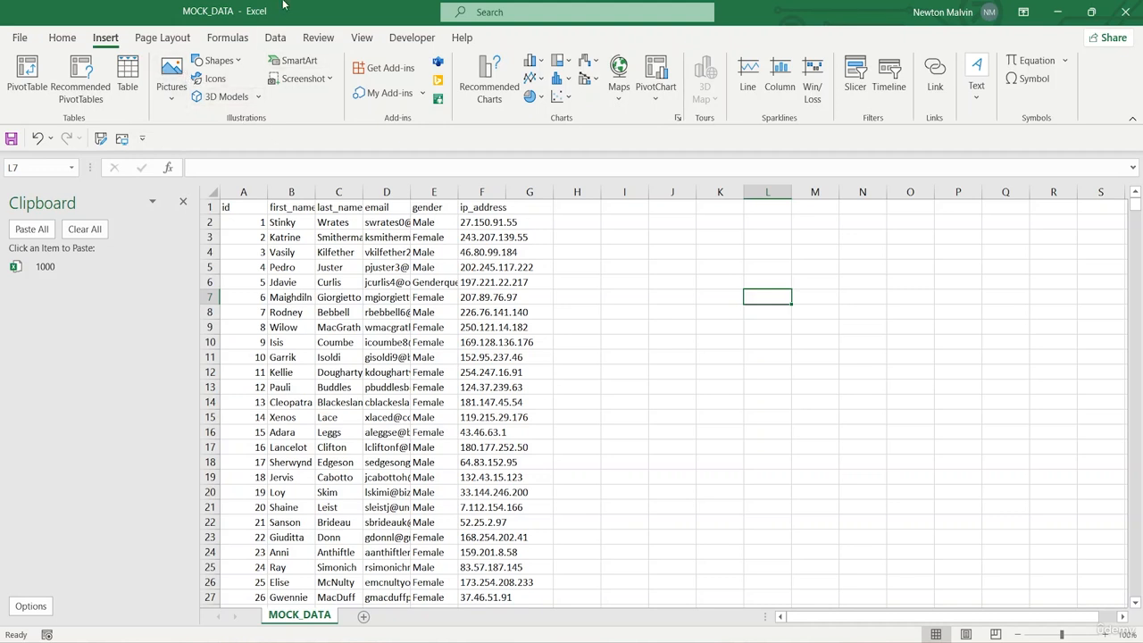
Insert the picture tax-468440_1280 from this device's Downloads folder at cell L7
key(alt)
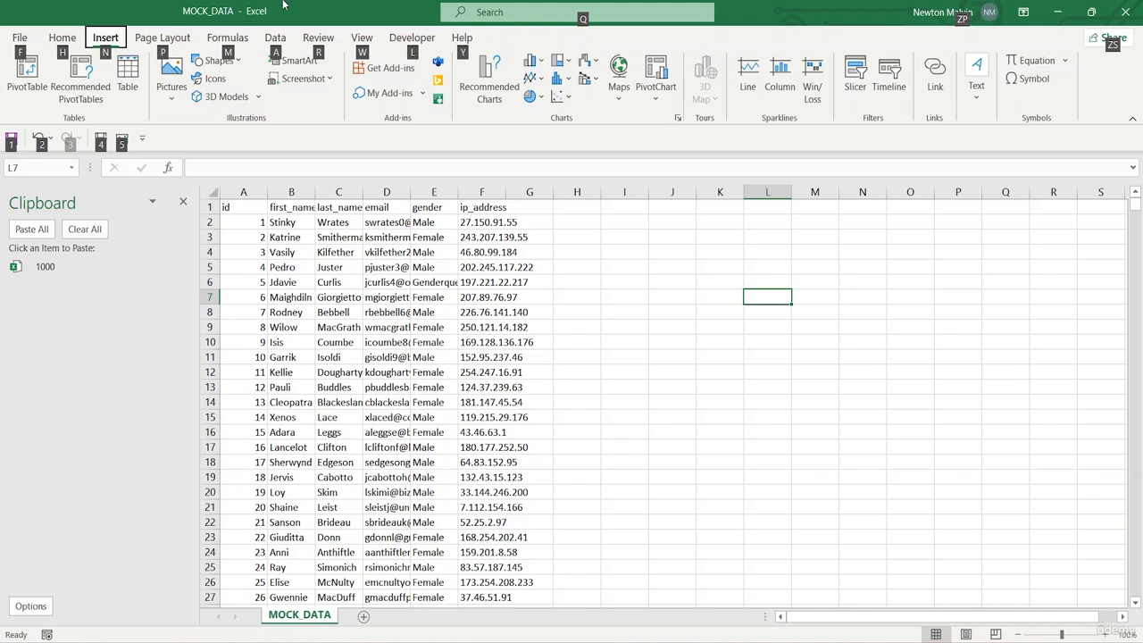
click(172, 89)
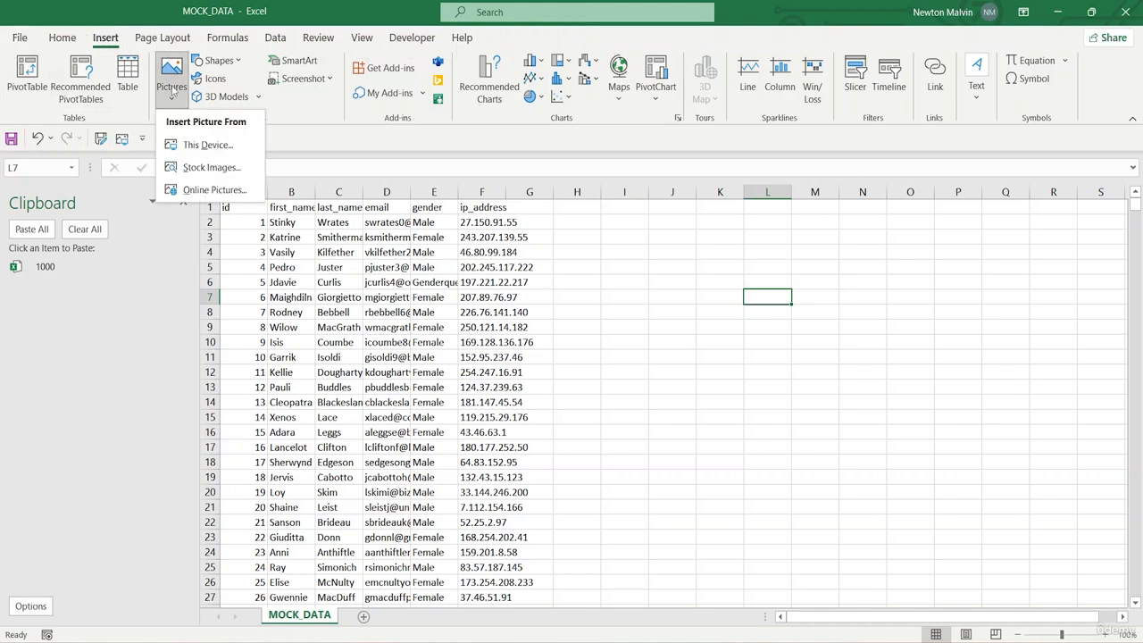
click(187, 156)
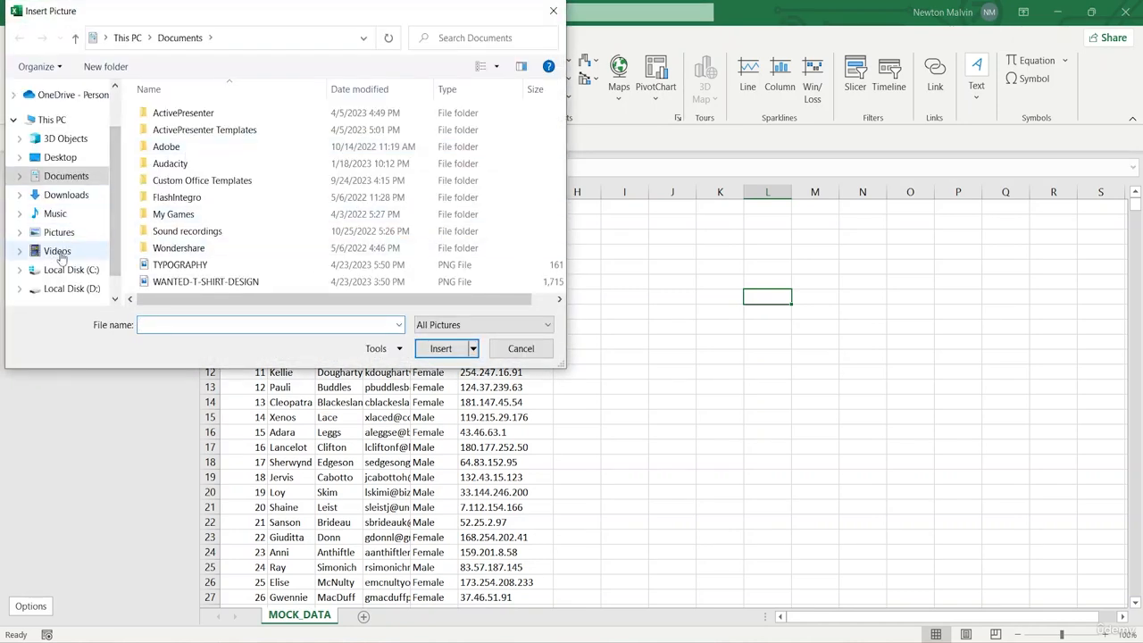
click(45, 198)
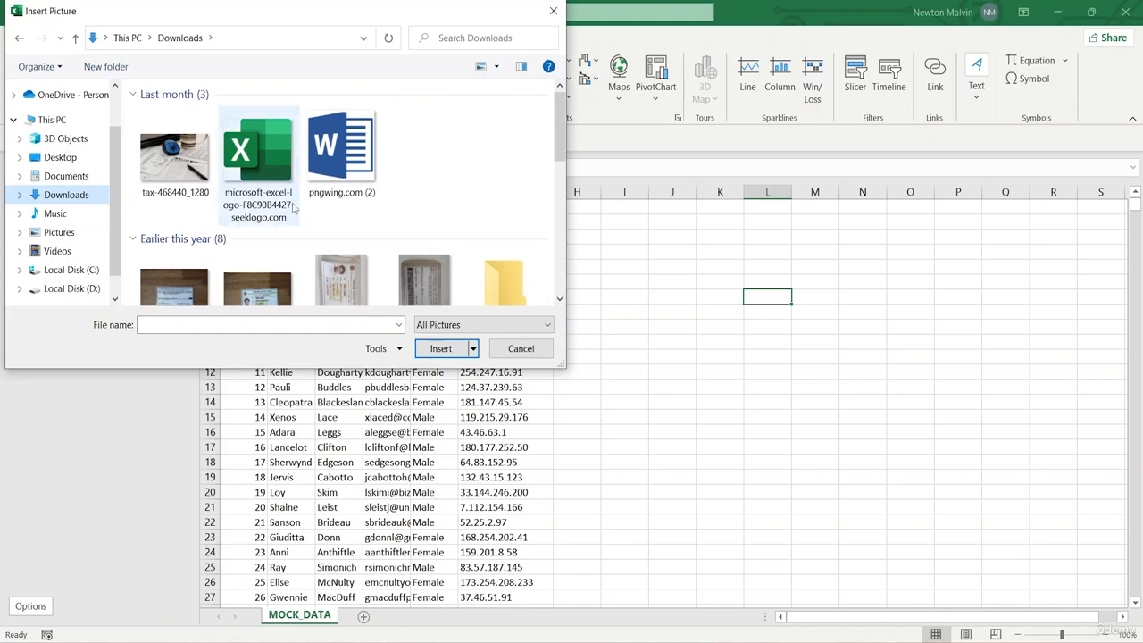
click(198, 198)
click(437, 348)
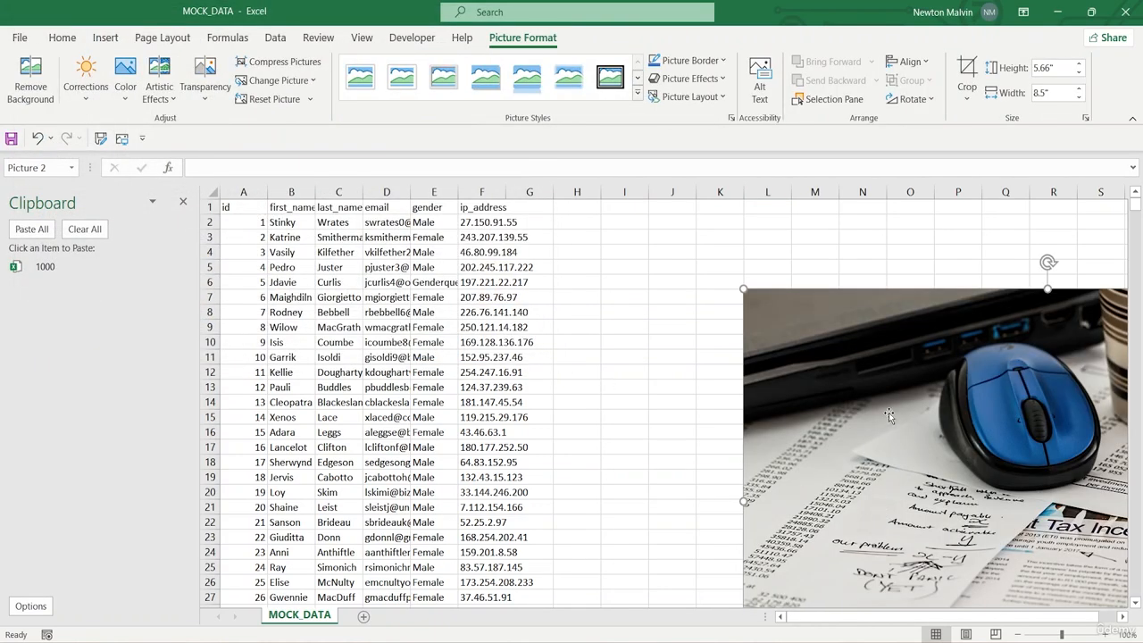
Nudge the inserted picture left along its row until its left edge lies over column B
key(Left)
key(Left)
key(Left)
key(Left)
key(Left)
key(Left)
key(Left)
key(Left)
key(Left)
key(Left)
key(Left)
key(Left)
key(Left)
key(Left)
key(Left)
key(Left)
key(Left)
key(Left)
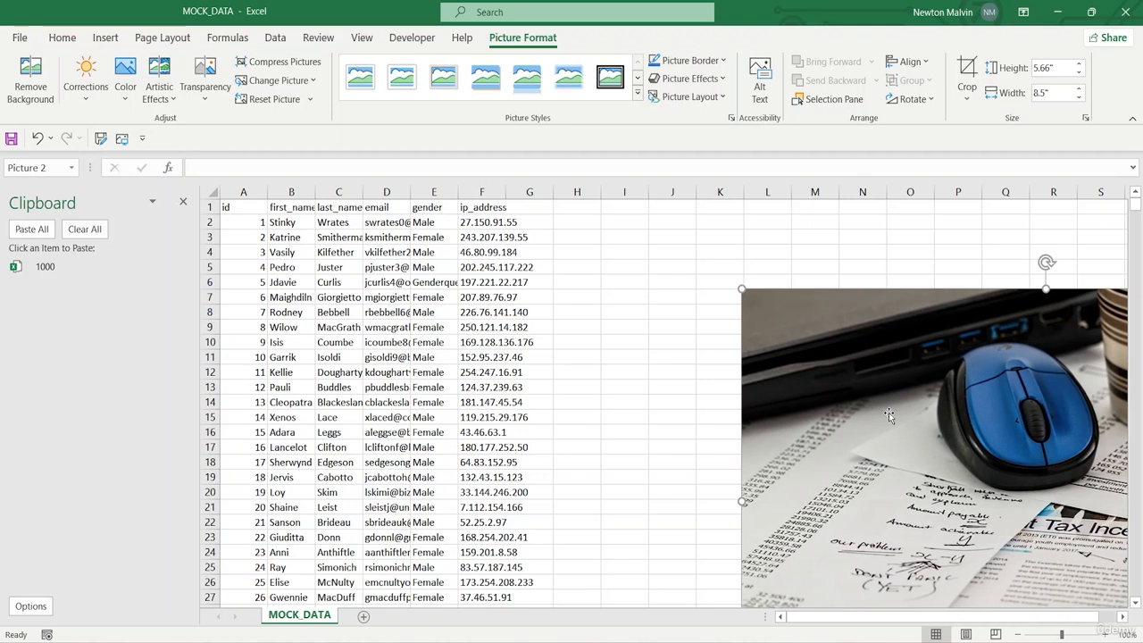
key(Left)
key(Left)
key(Left)
key(Left)
key(Left)
key(Left)
key(Left)
key(Left)
key(Left)
key(Left)
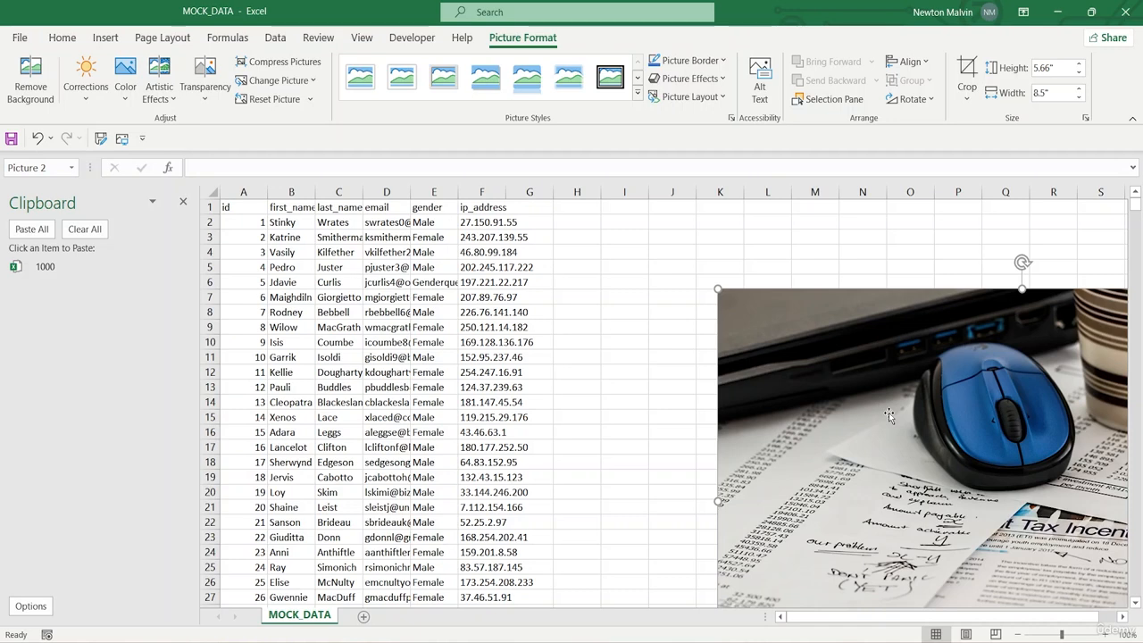
key(Left)
key(Left)
key(Left)
key(Left)
key(Left)
key(Left)
key(Left)
key(Left)
key(Left)
key(Left)
key(Left)
key(Left)
key(Left)
key(Left)
key(Left)
key(Left)
key(Left)
key(Left)
key(Left)
key(Left)
key(Left)
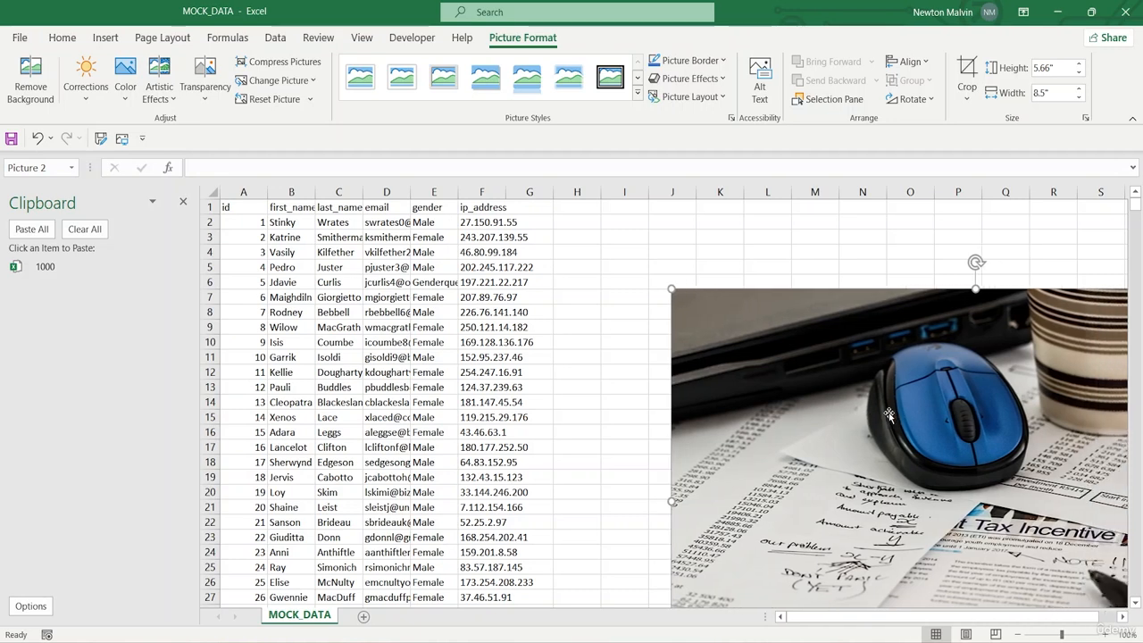
key(Left)
key(Left)
key(Left)
key(Left)
key(Left)
key(Left)
key(Left)
key(Left)
key(Left)
key(Left)
key(Left)
key(Left)
key(Left)
key(Left)
key(Left)
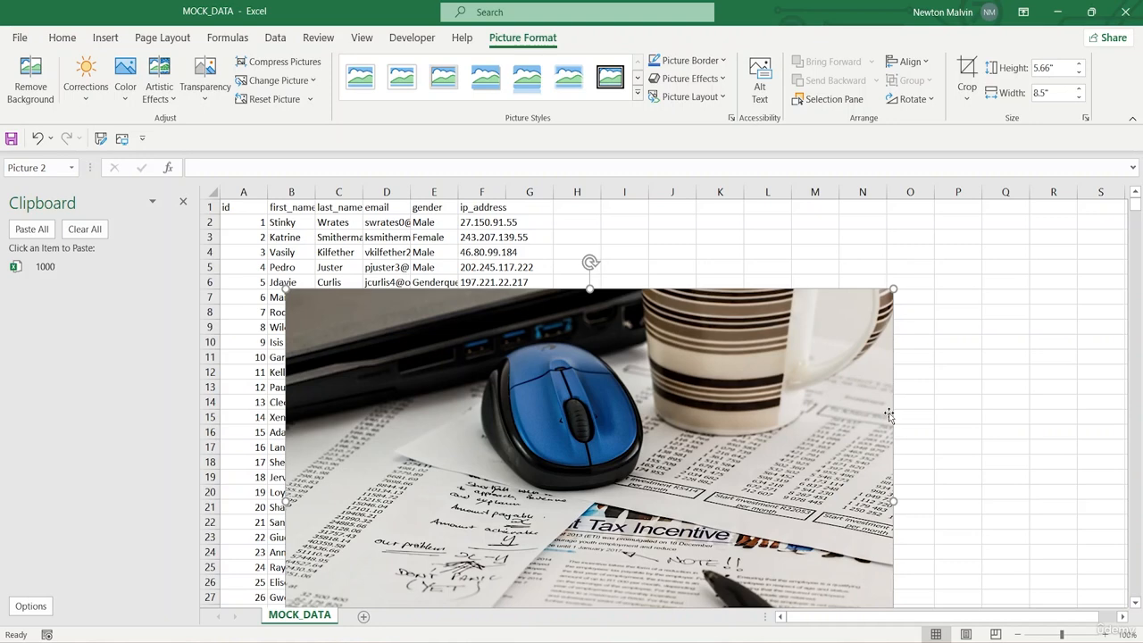
Nudge the picture back right until its left edge lies over column F, and delete it from the sheet
key(ctrl+Right)
key(ctrl+Right)
key(Right)
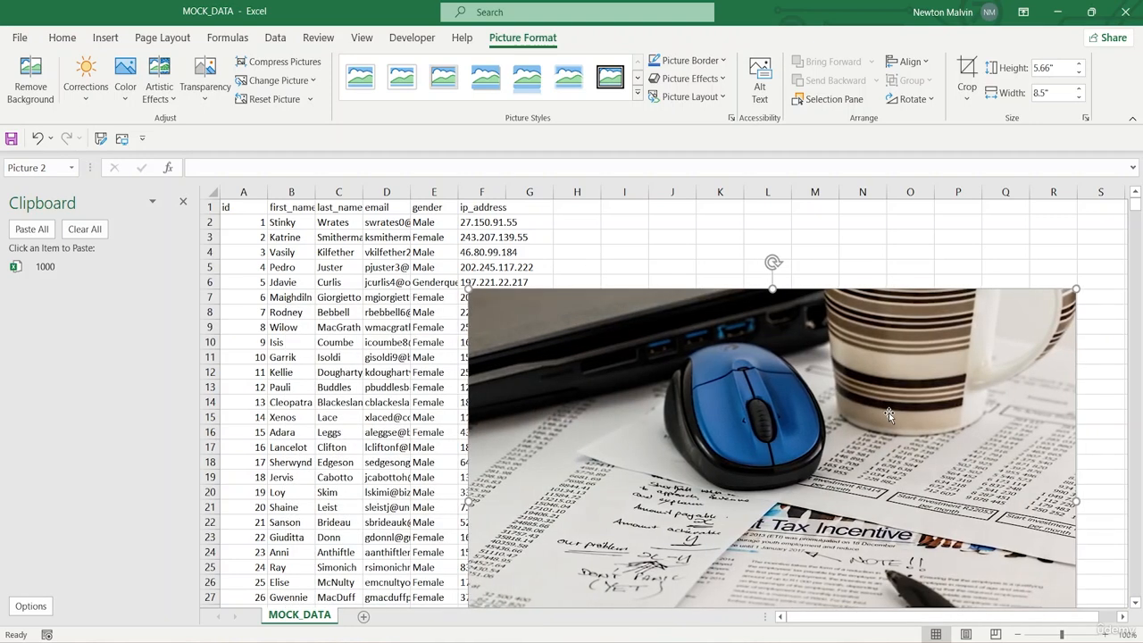
key(Left)
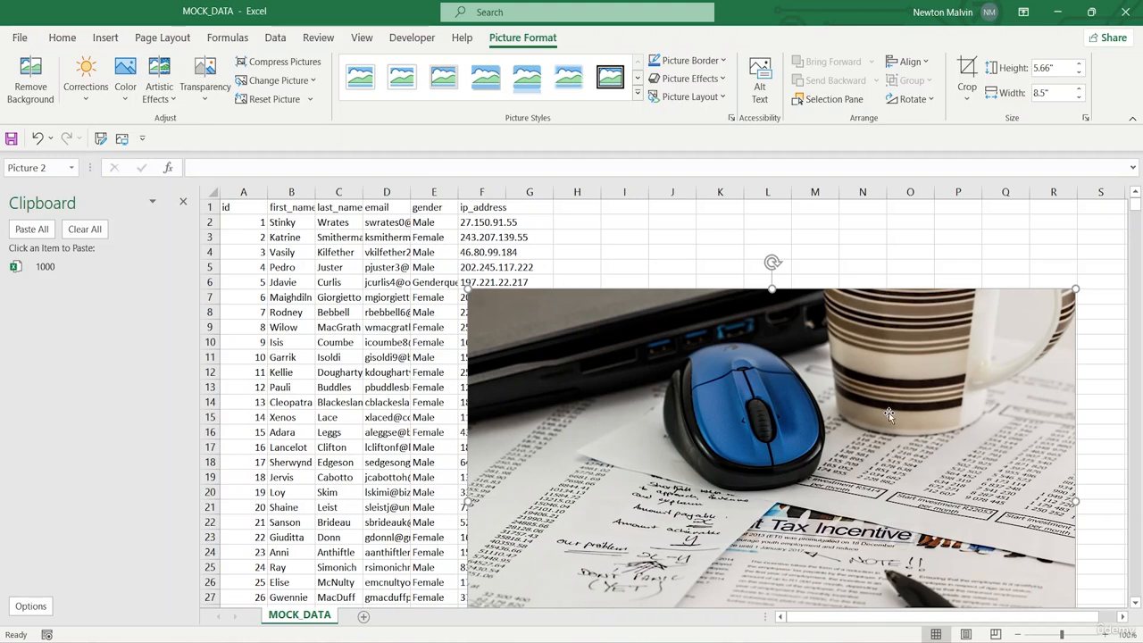
key(Delete)
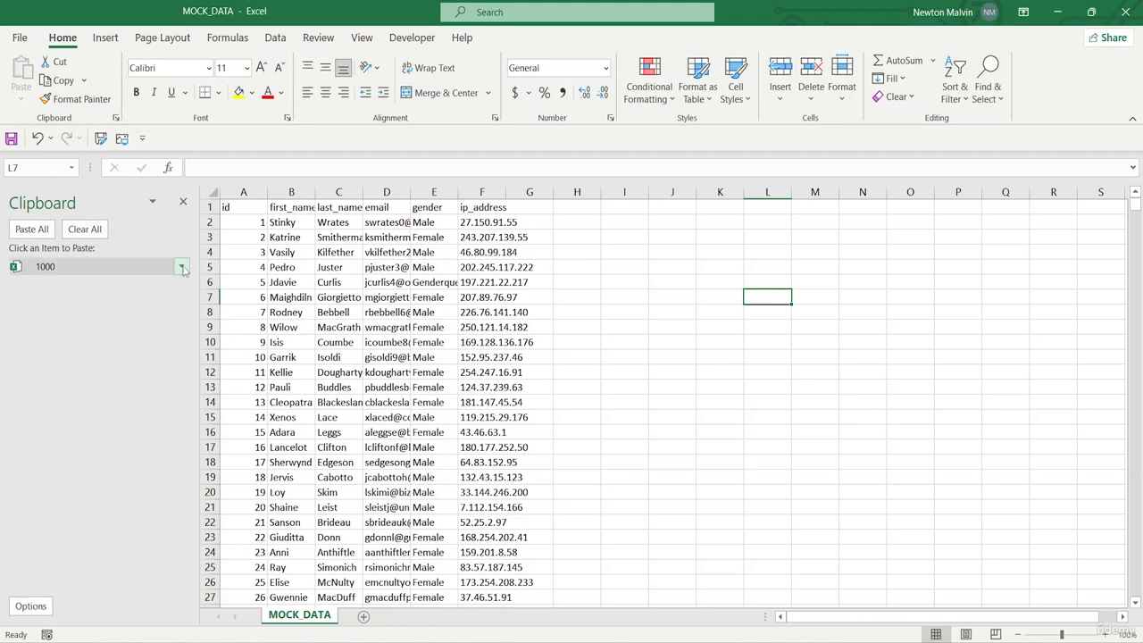
Delete the collected item 1000 from the Clipboard and close the Clipboard pane
click(181, 266)
click(143, 309)
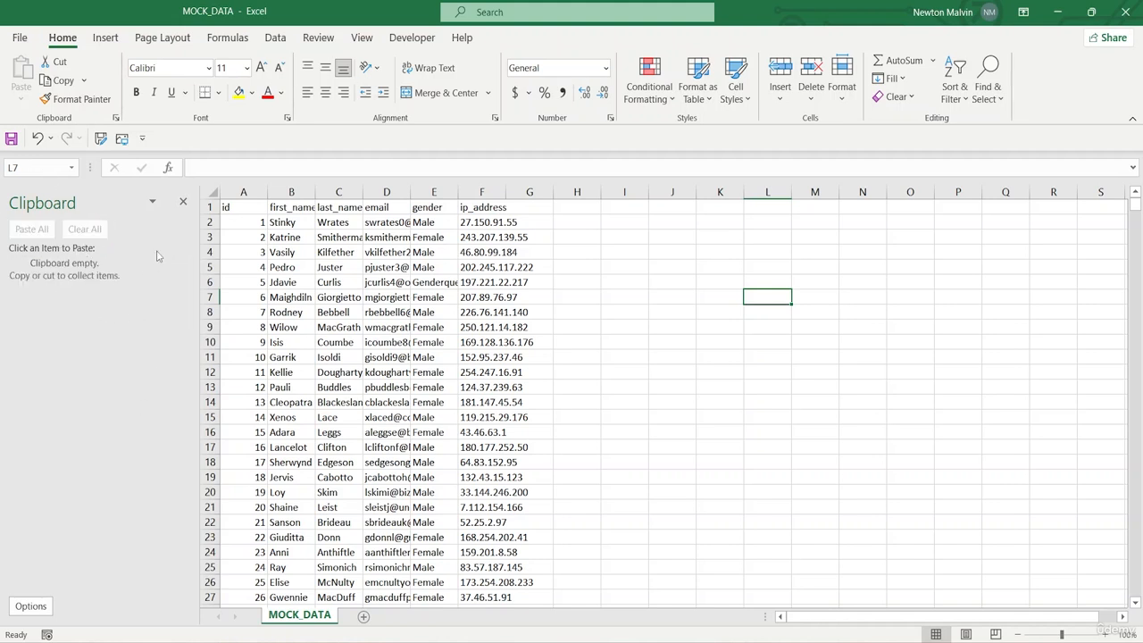
click(183, 201)
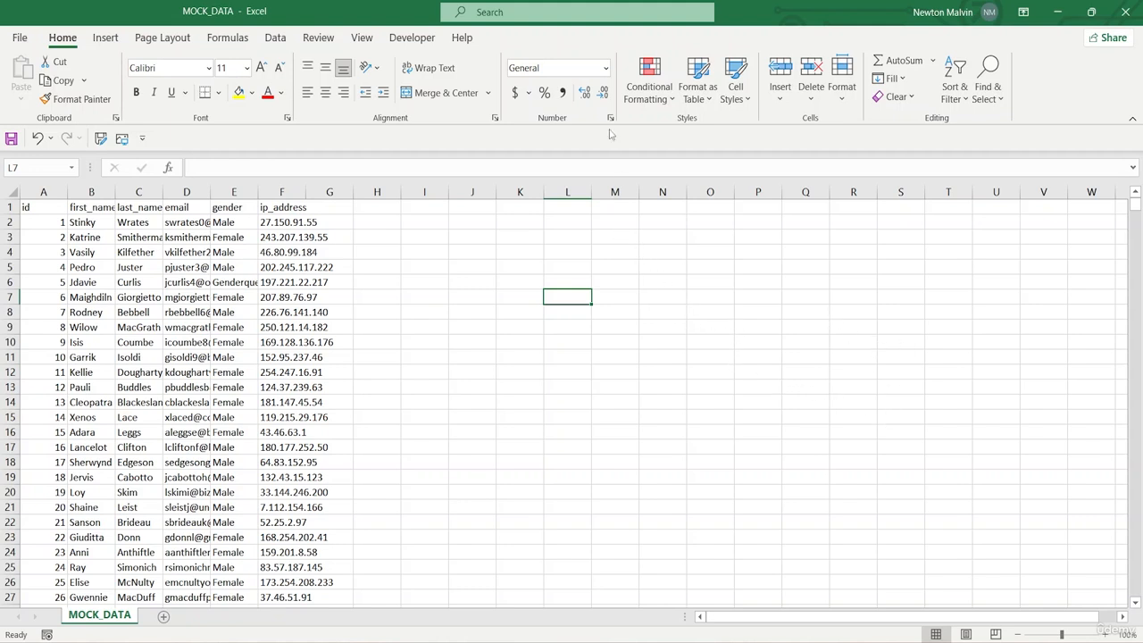
Search the commands for "help", open the Help pane from the suggested actions, and close it
click(584, 16)
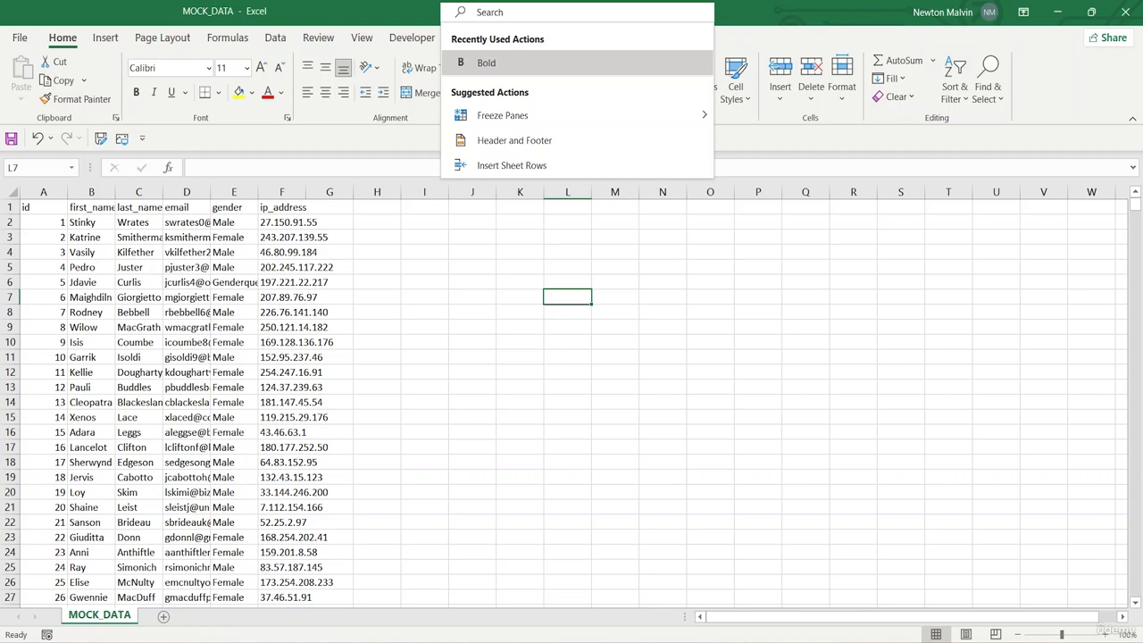
text(hel0p)
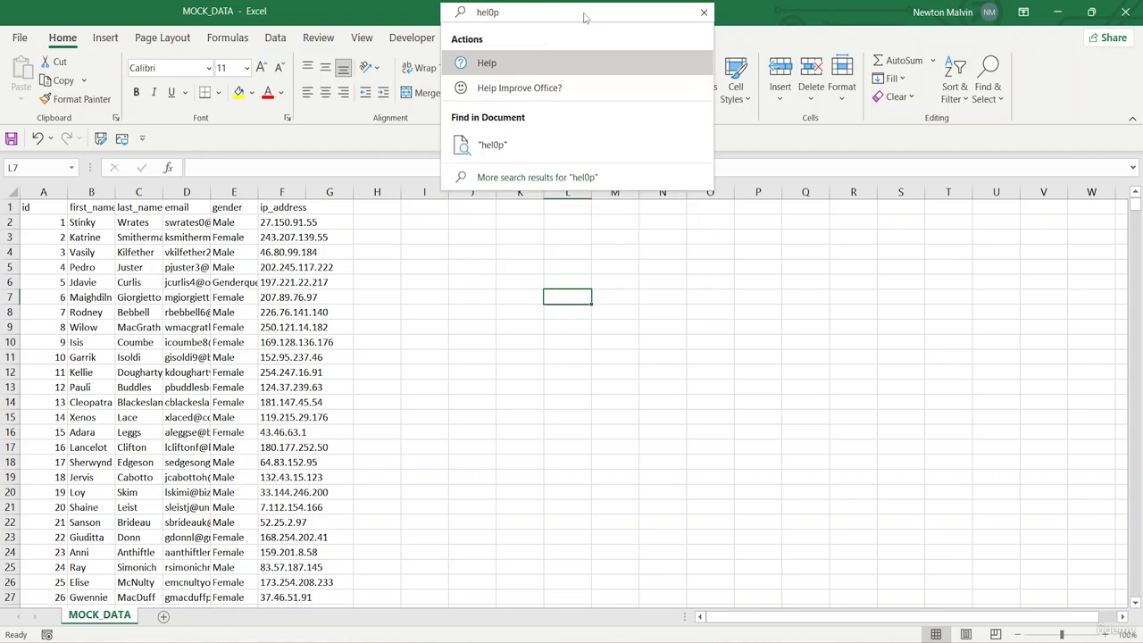
key(BackSpace)
key(BackSpace)
text(p)
click(583, 60)
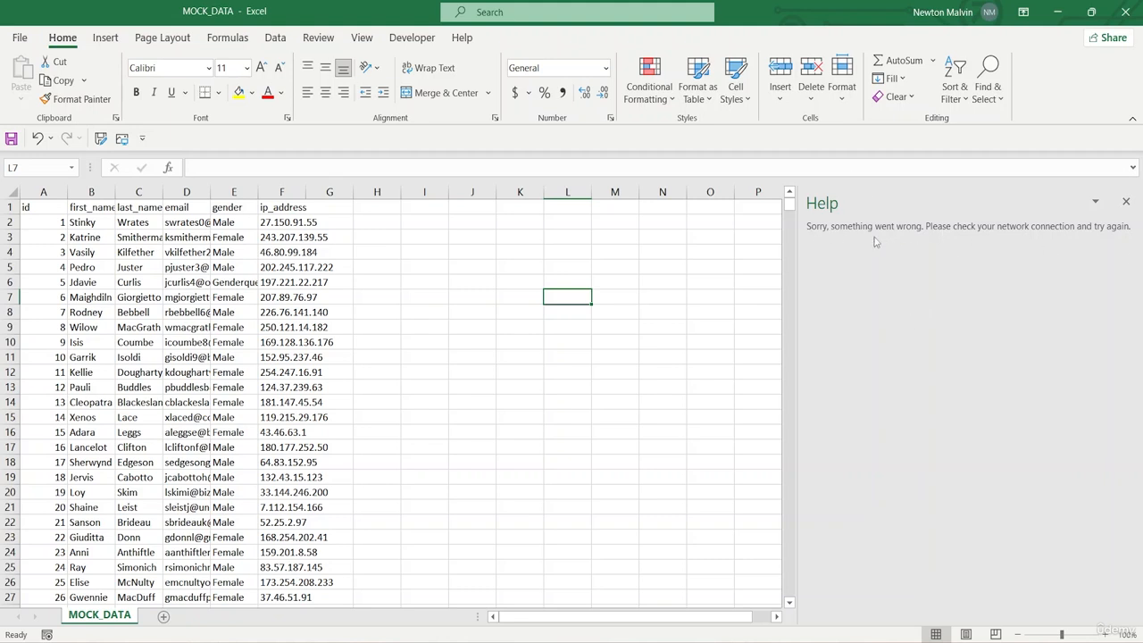
click(1125, 202)
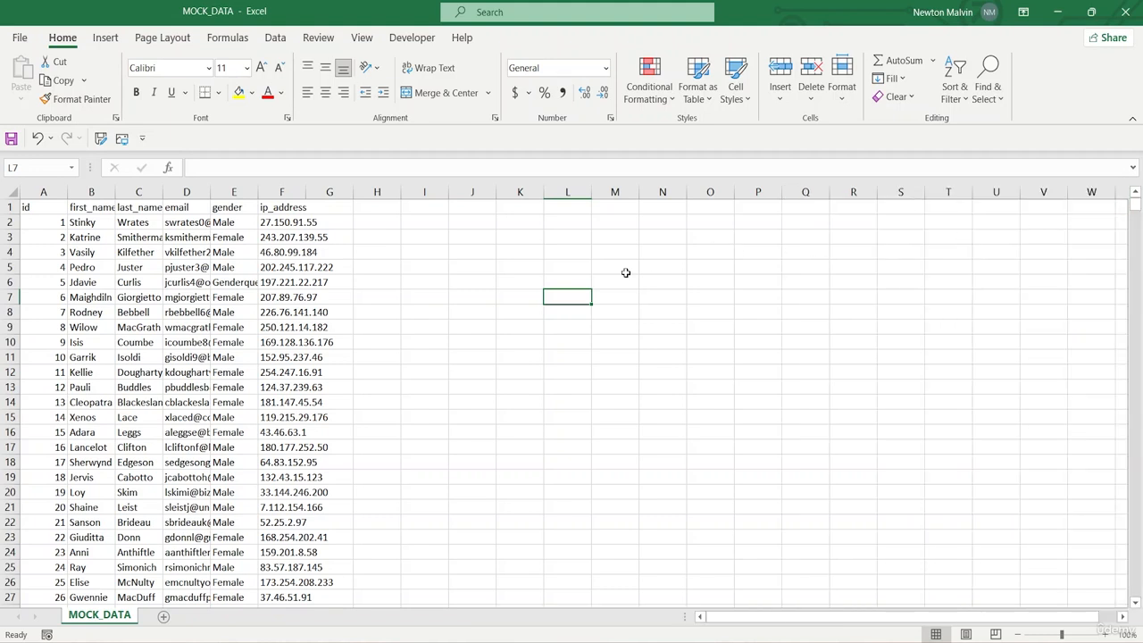